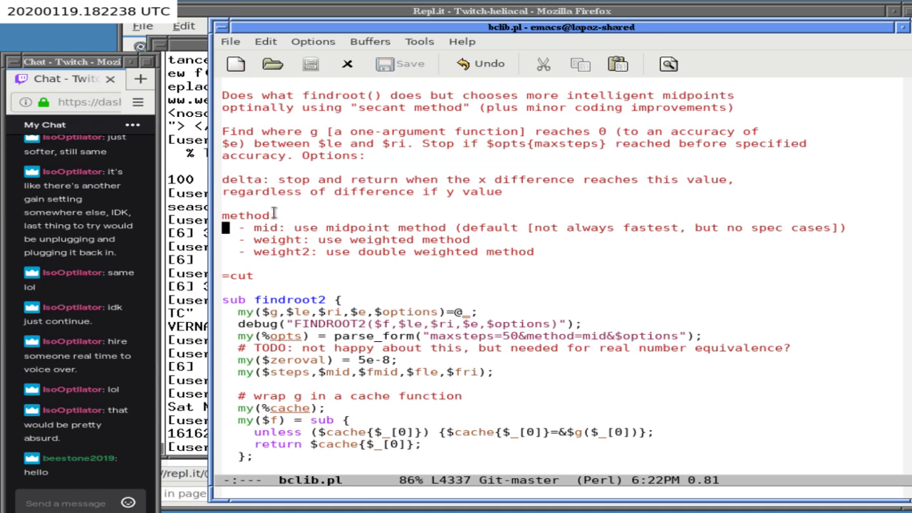
Step: Change to the home directory in the xterm terminal and launch Stellarium-0.19.3-x86_64.AppImage
left_click(195, 233)
type("cd ~/")
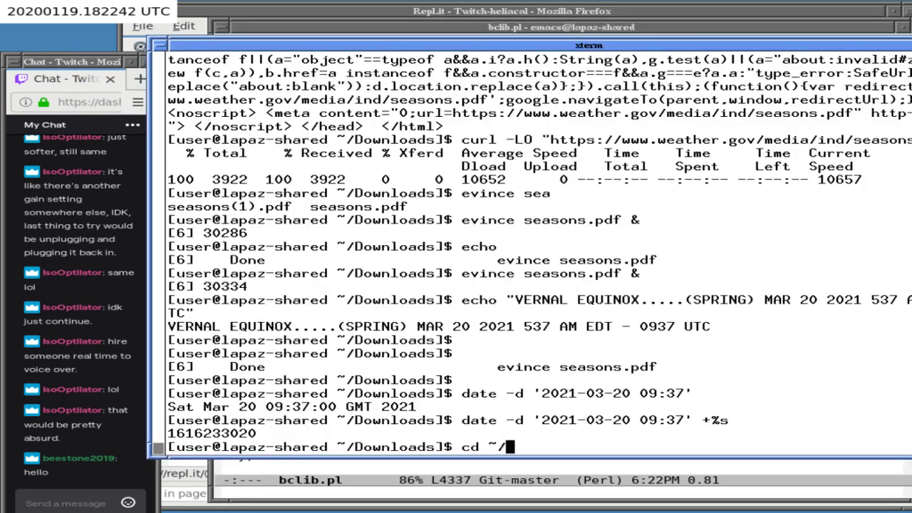
key("Return")
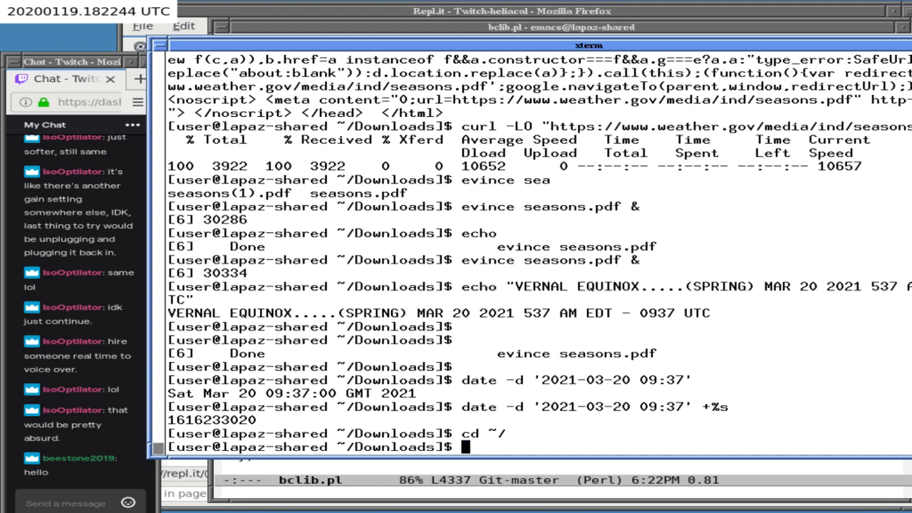
type("./Stel")
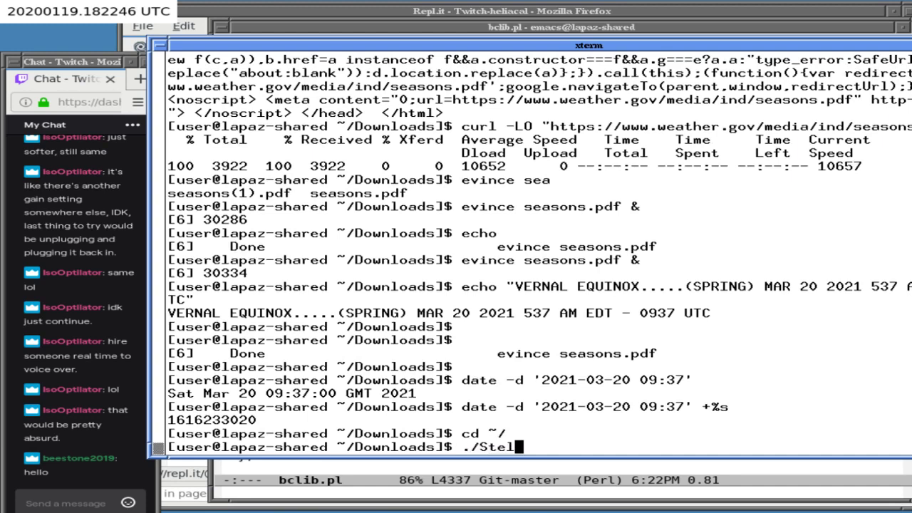
key("Tab")
key("Return")
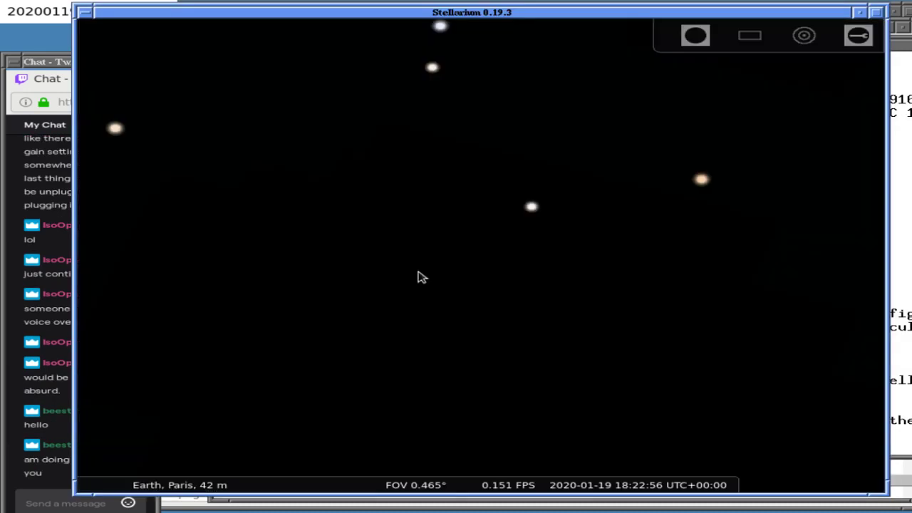
Step: Uncover the terminal, suspend the running Stellarium job and resume it in the background
middle_click(324, 17)
left_click(457, 13)
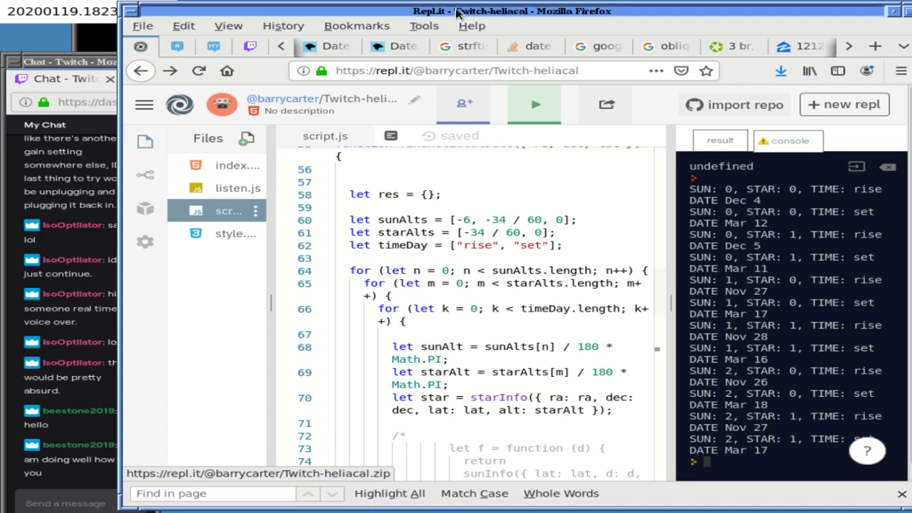
middle_click(457, 13)
left_click_drag(442, 15, 545, 23)
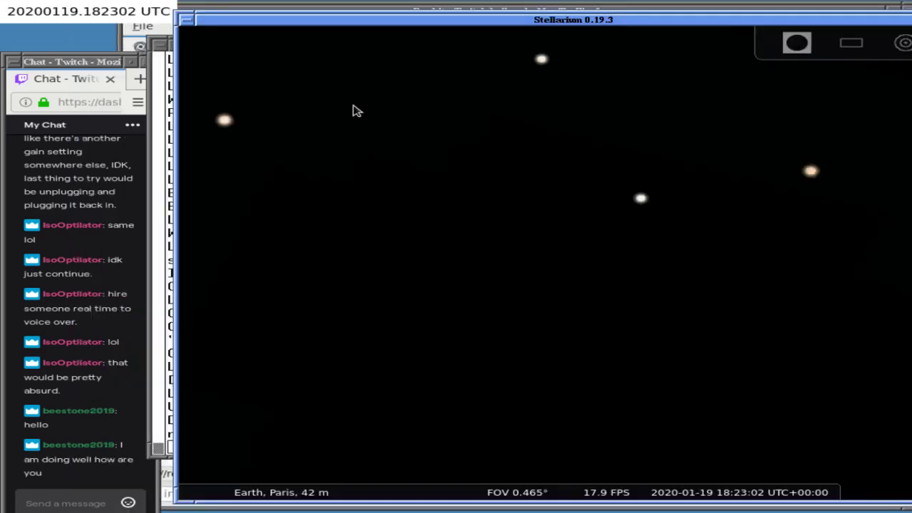
left_click(169, 214)
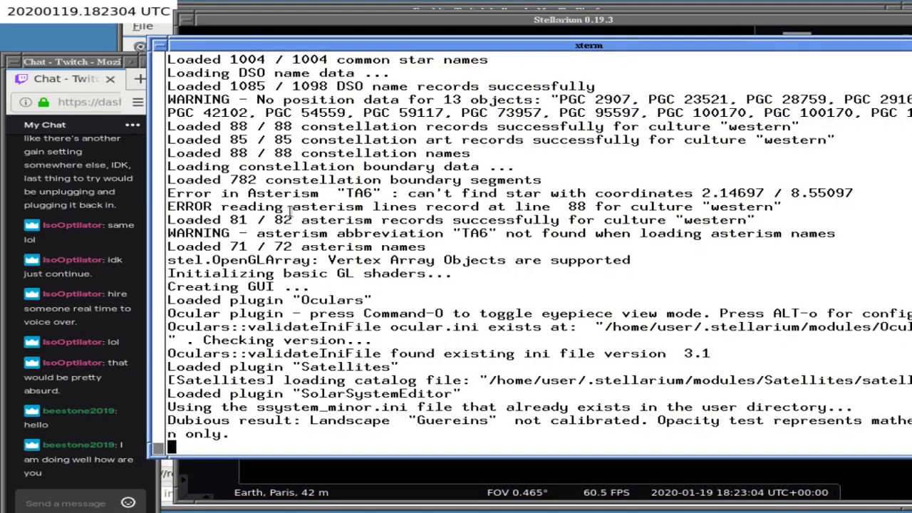
key("ctrl+z")
type("bg")
key("Return")
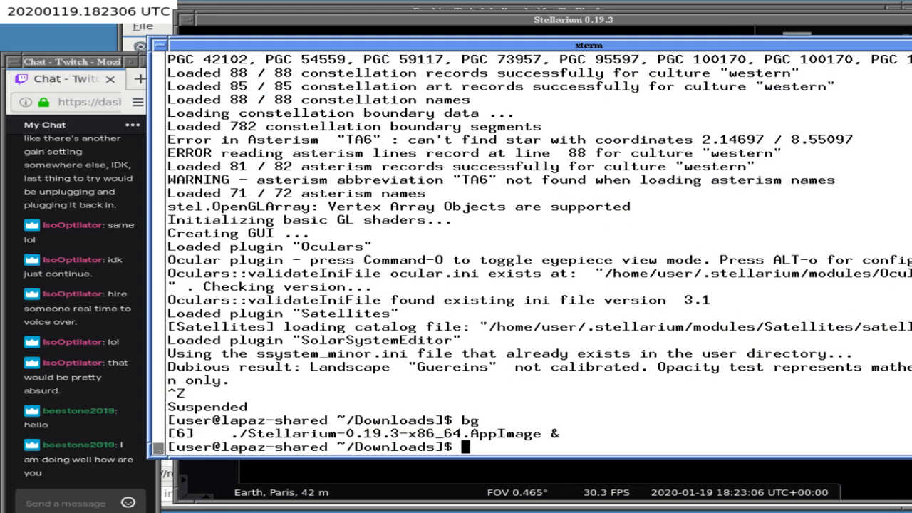
Step: Switch to Stellarium, reposition its window fully on screen, and set the observing location to Albuquerque, United States
left_click(390, 18)
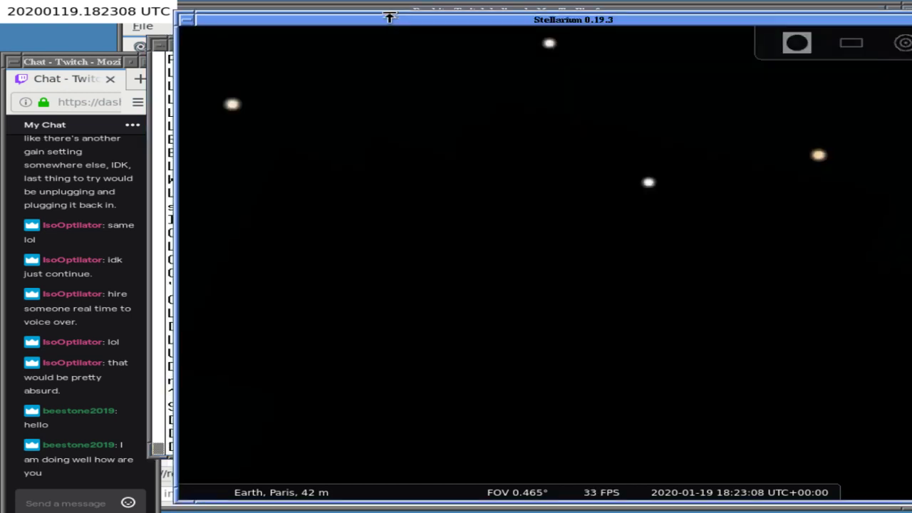
left_click_drag(391, 20, 309, 21)
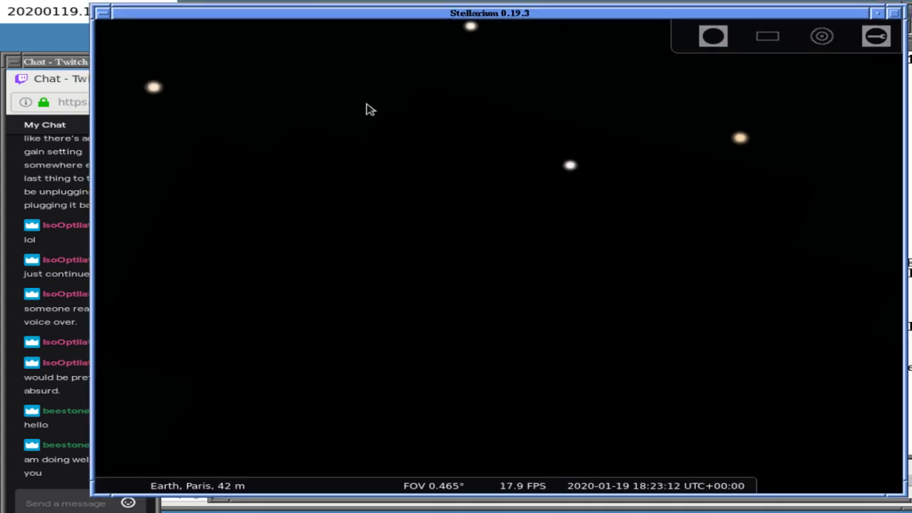
key("F6")
type("a")
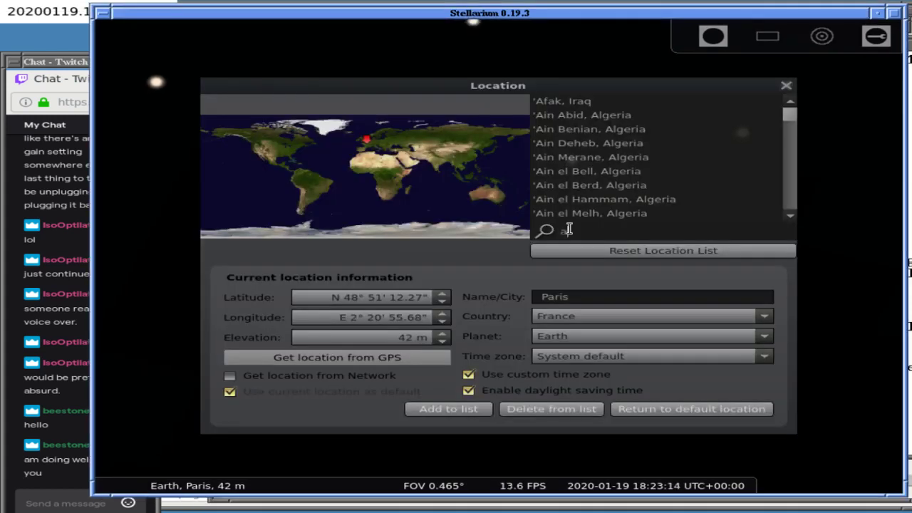
type("lbuque")
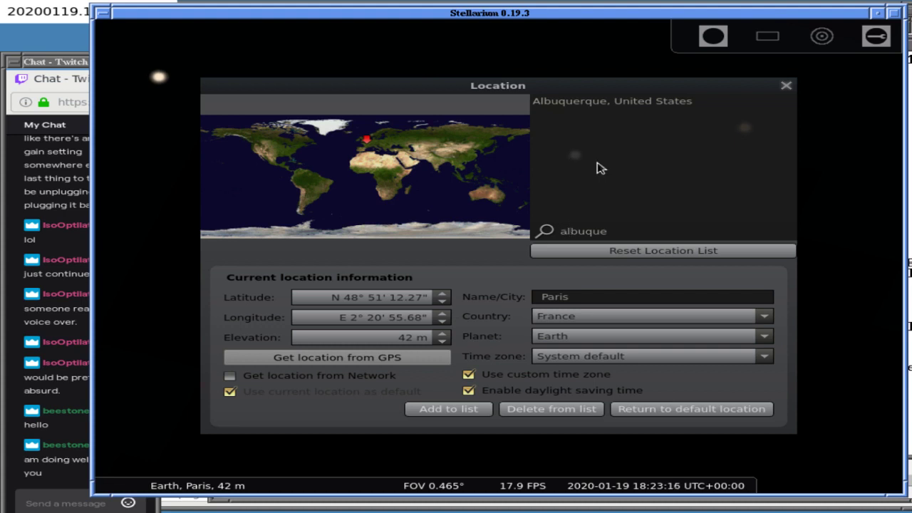
left_click(605, 101)
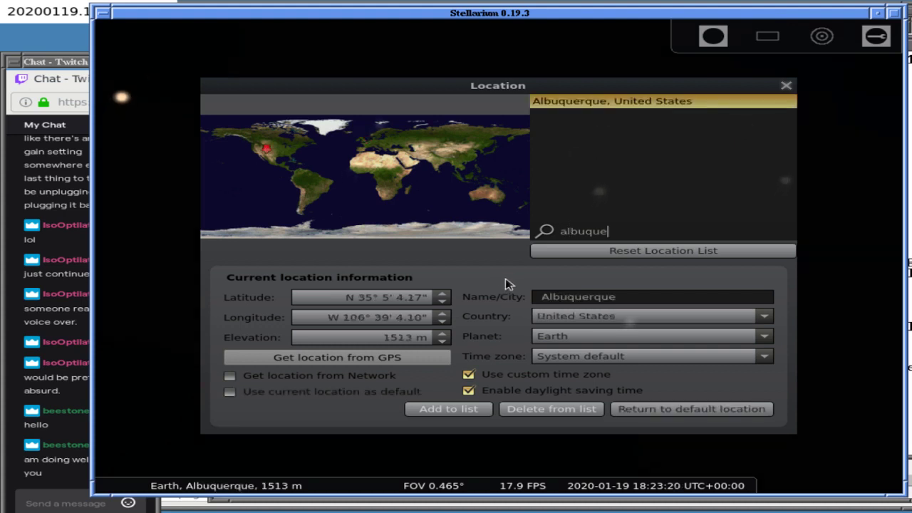
left_click(786, 86)
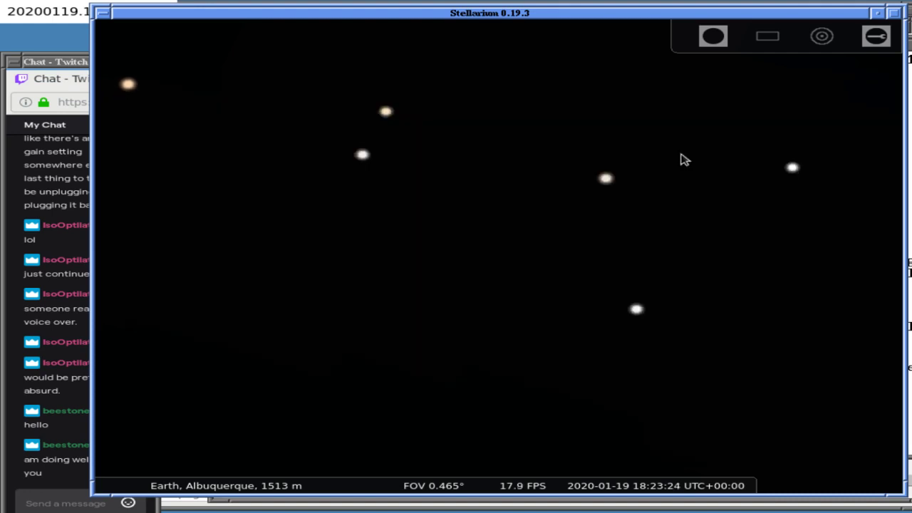
Step: Look through the view settings and the astronomical calculations for positions, ephemerides, transits, phenomena, graphs, observable objects and planetary data
key("F4")
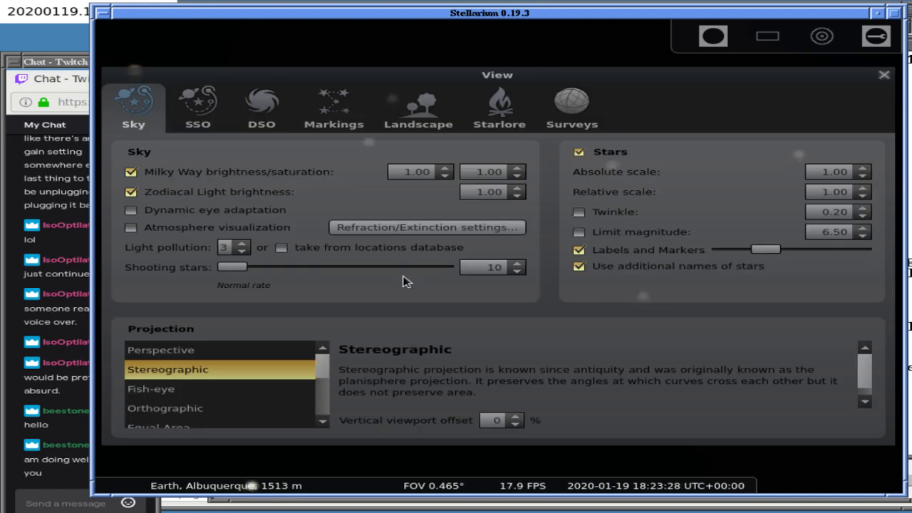
key("F4")
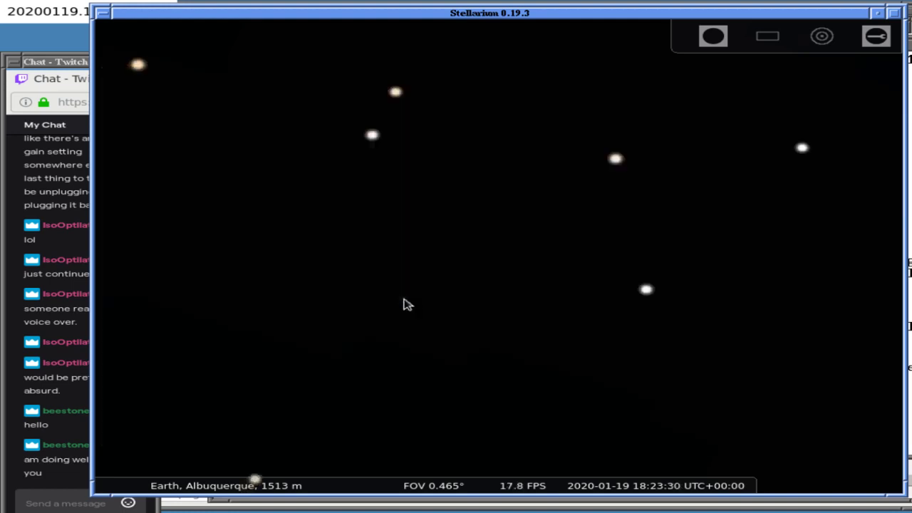
mouse_move(407, 476)
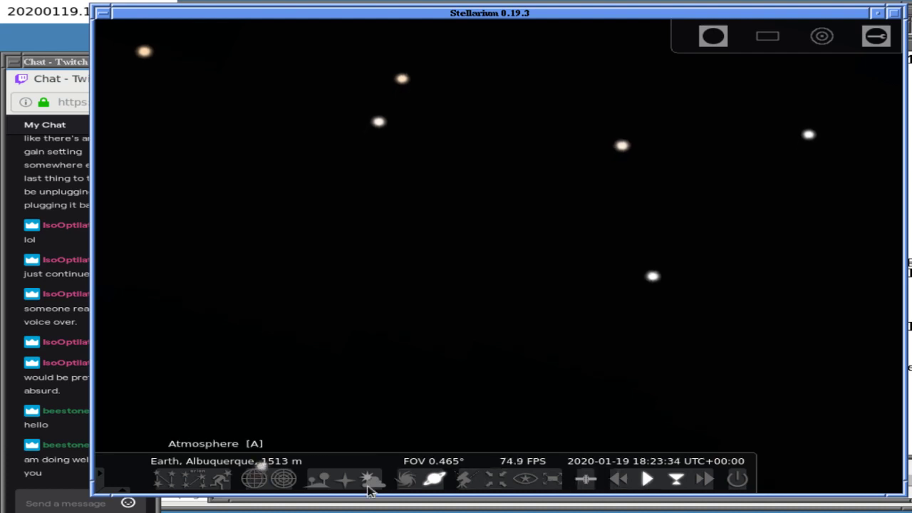
mouse_move(127, 467)
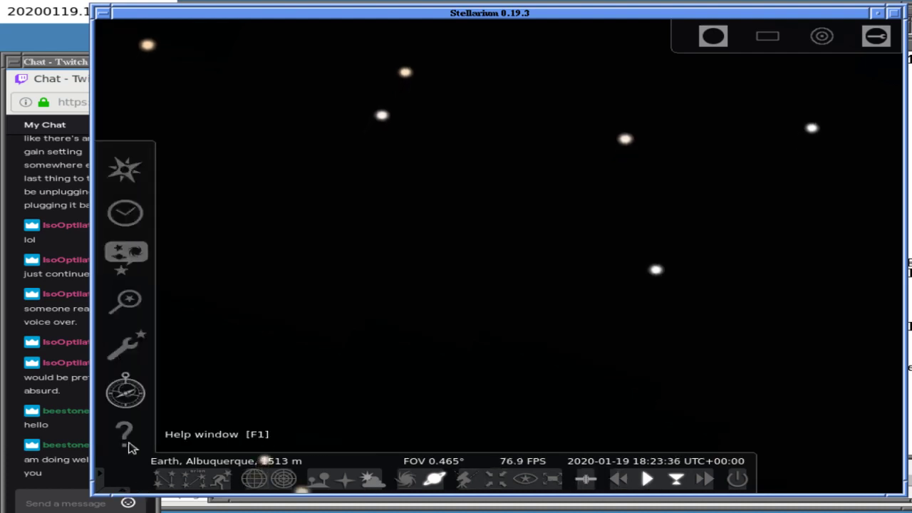
left_click(126, 392)
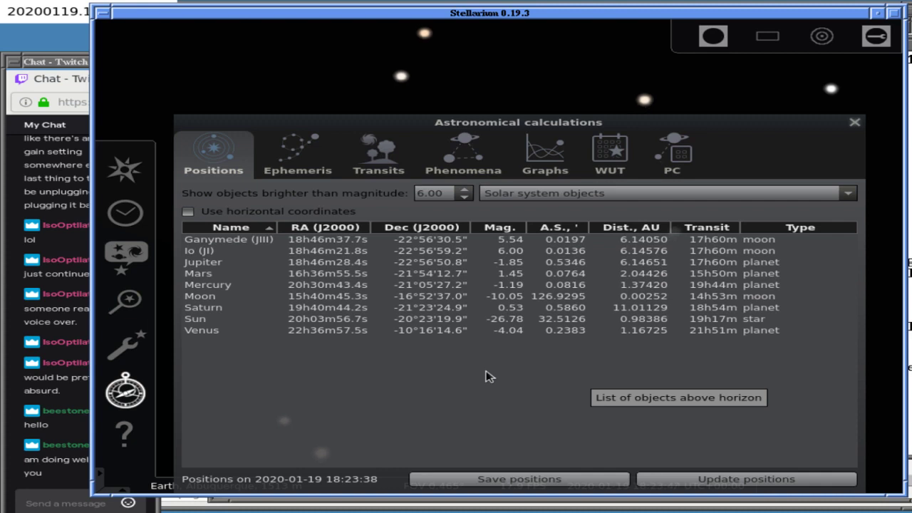
left_click(377, 158)
left_click(432, 159)
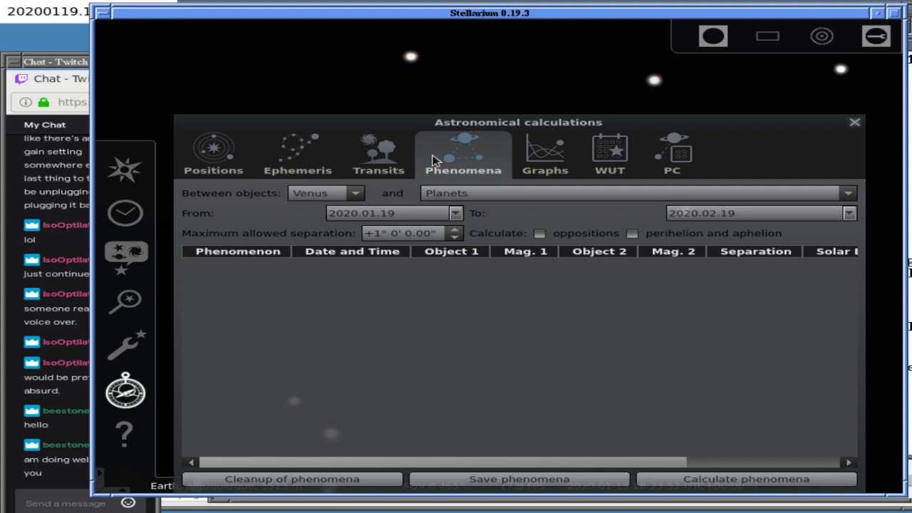
left_click(338, 158)
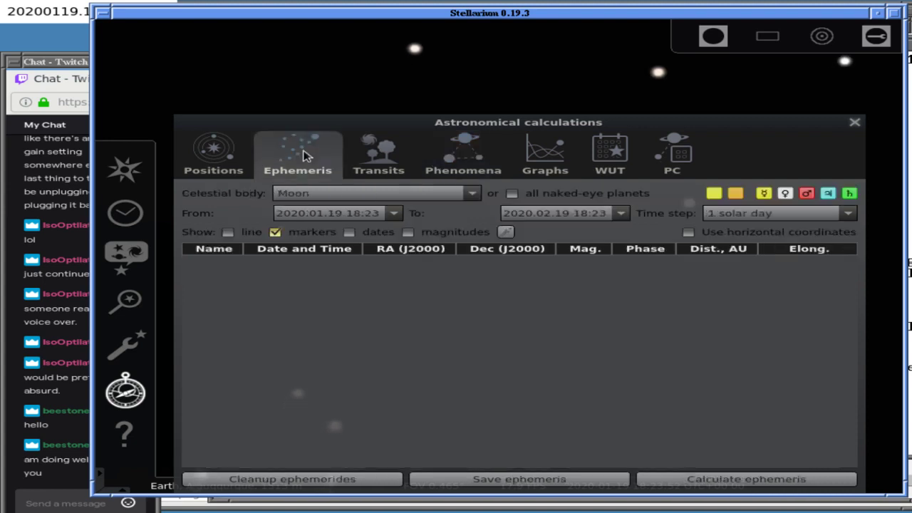
left_click(531, 154)
left_click(603, 148)
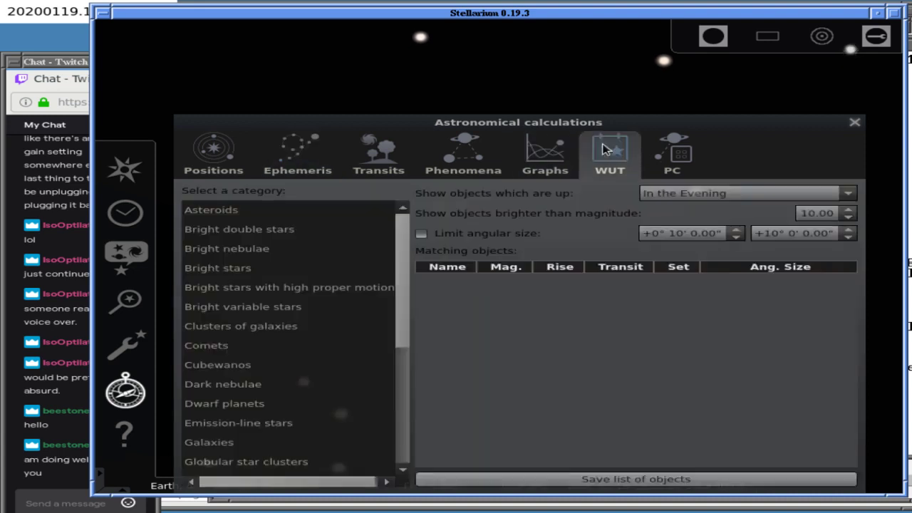
left_click(659, 154)
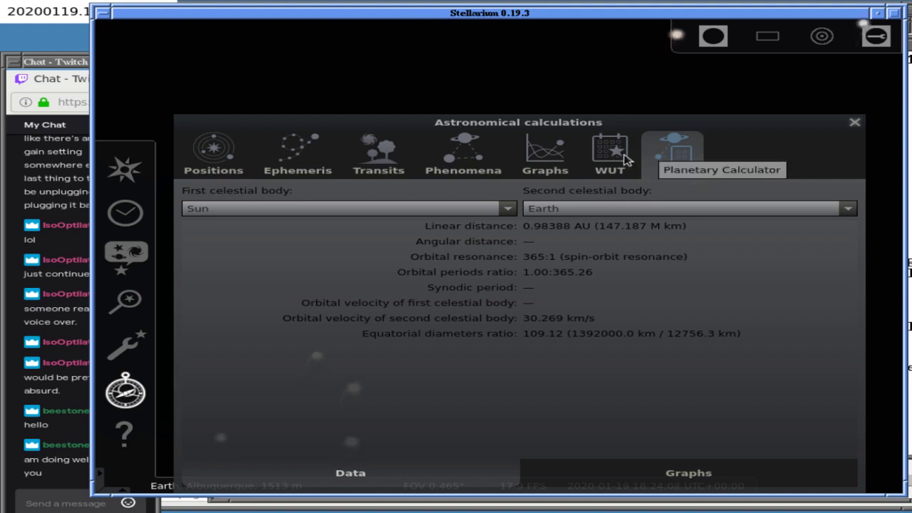
left_click(382, 157)
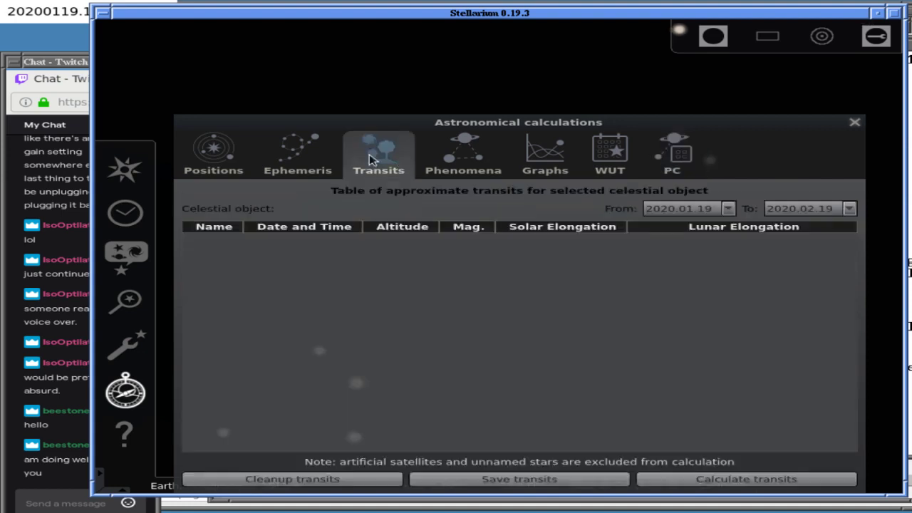
left_click(281, 155)
left_click(200, 150)
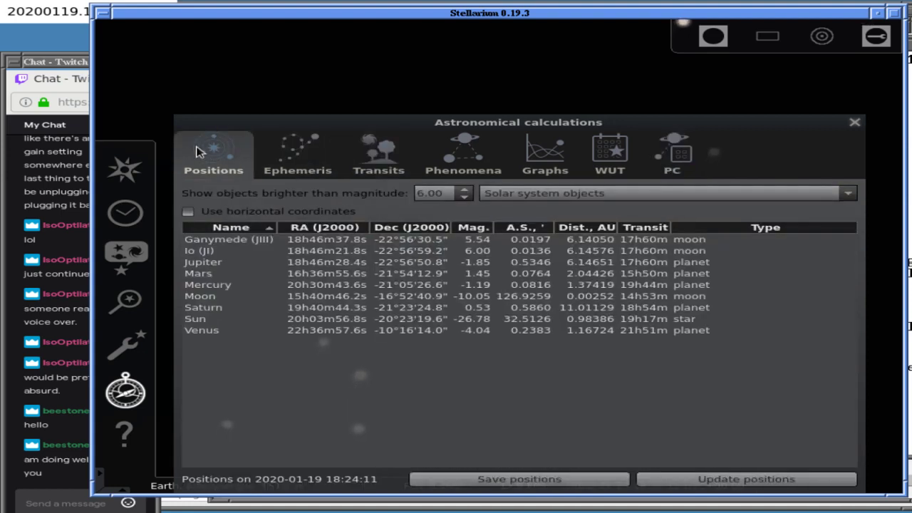
left_click(296, 155)
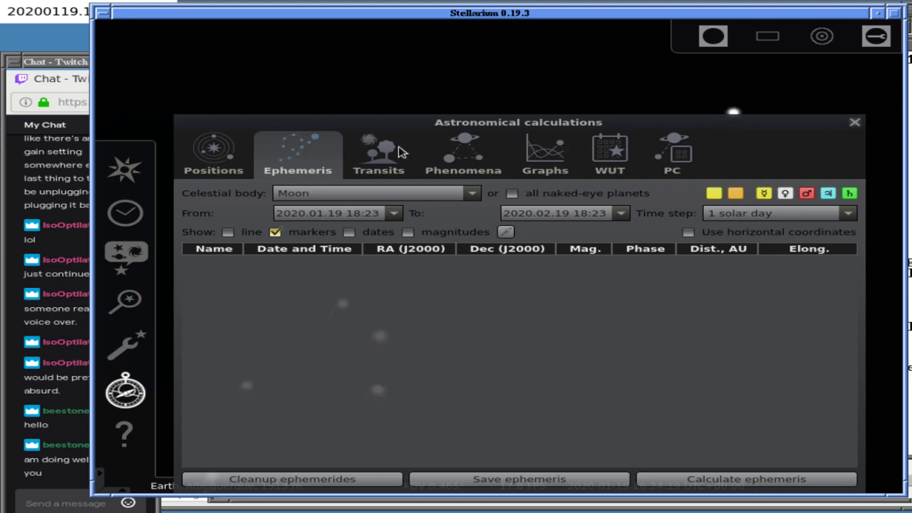
left_click(853, 123)
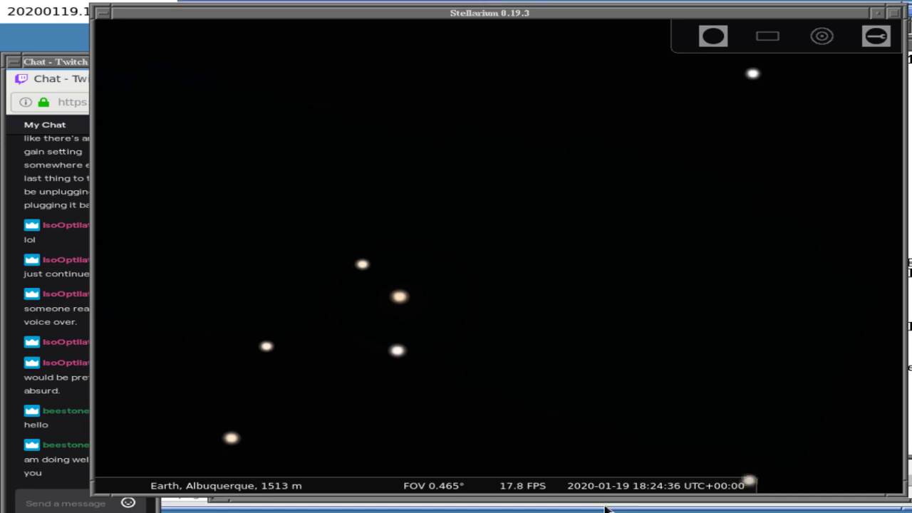
Step: Pause the flow of simulated time in the sky view
left_click(566, 350)
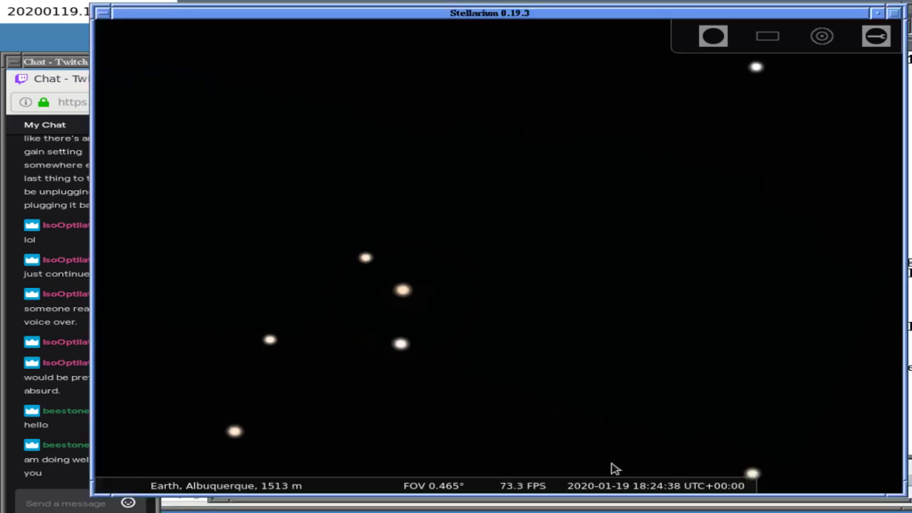
mouse_move(617, 479)
left_click(648, 479)
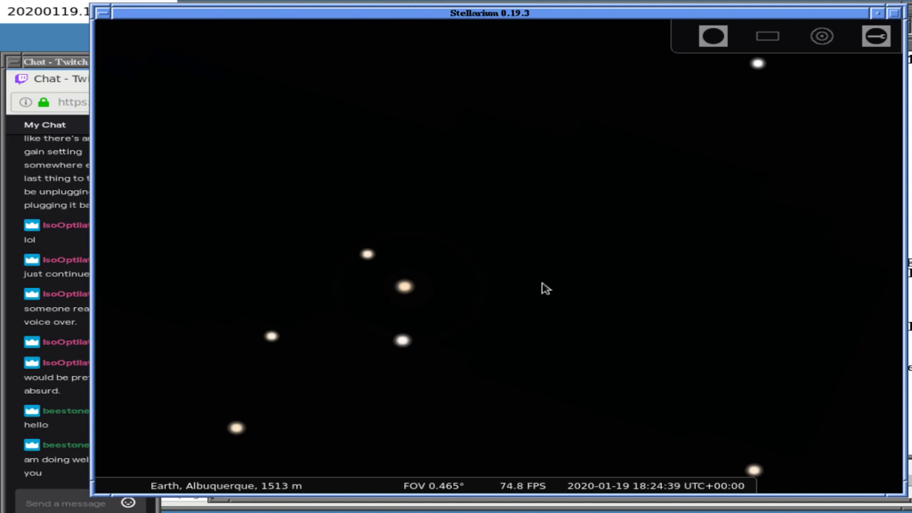
Step: Check the main configuration settings in Stellarium and the sun and star altitude code in the Repl.it script in Firefox
key("F2")
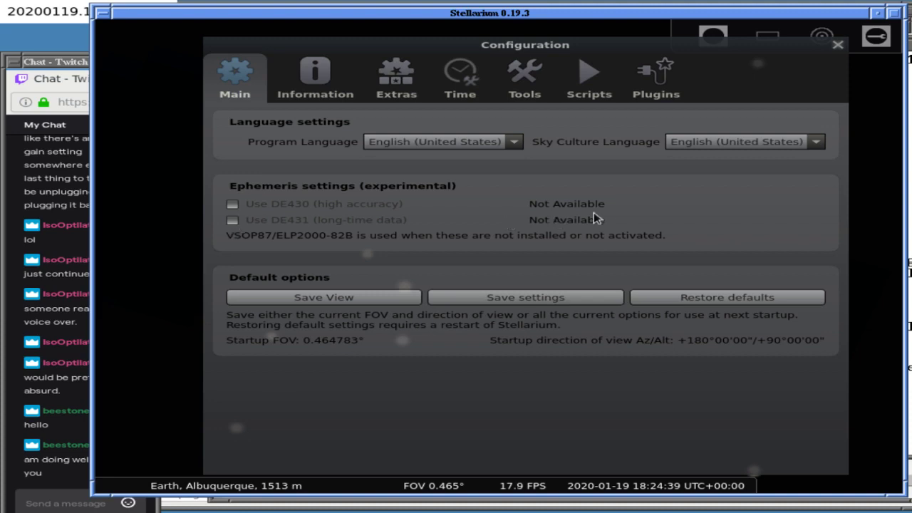
left_click(612, 508)
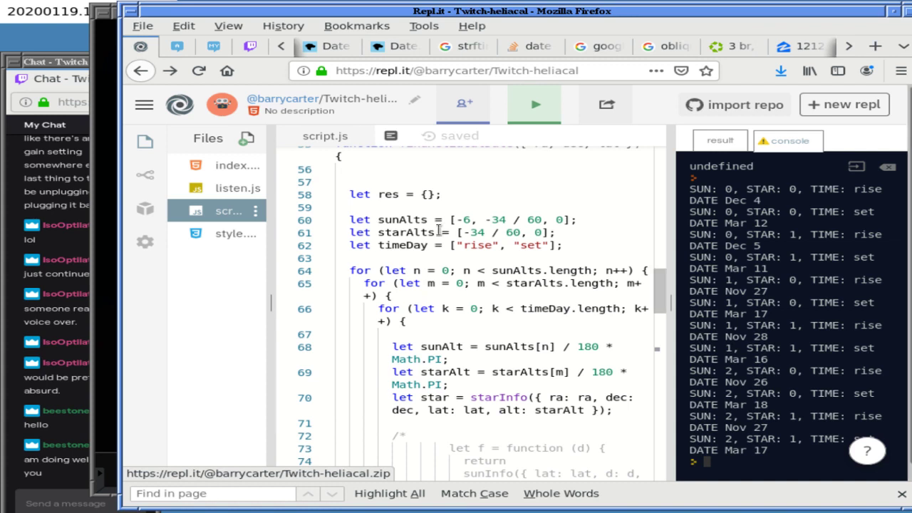
left_click(107, 63)
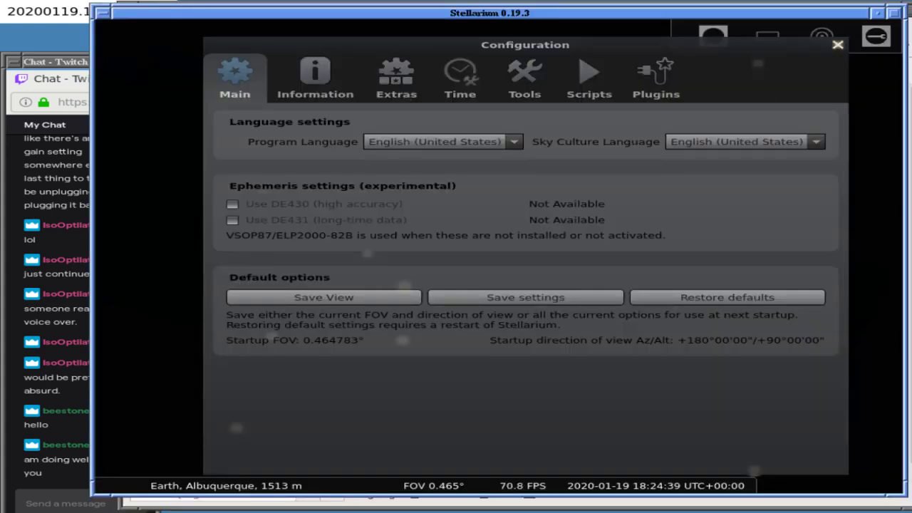
left_click(838, 45)
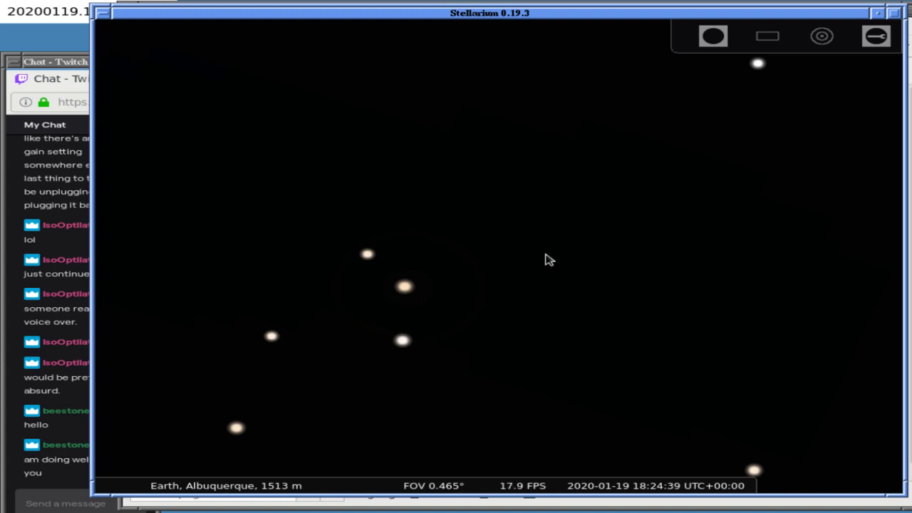
Step: Search for the star Deneb, select it and centre the sky view on it
key("F3")
type("deneb")
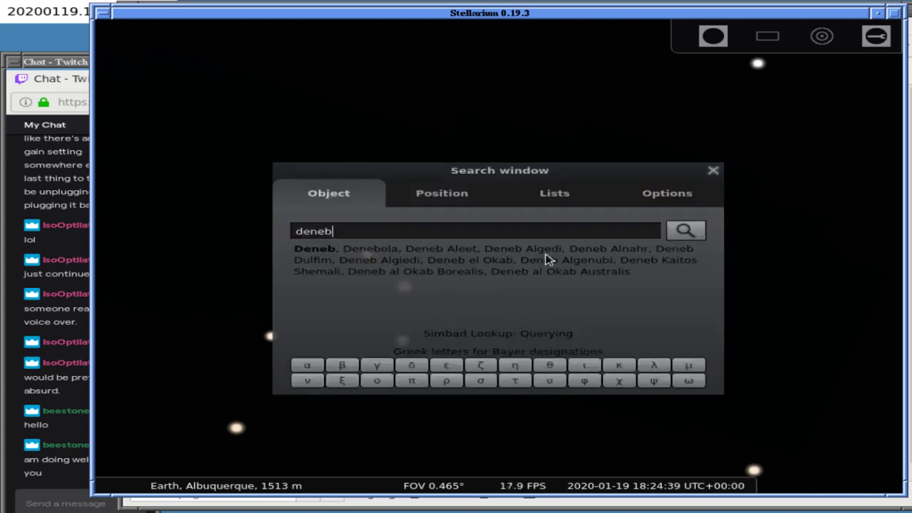
key("Return")
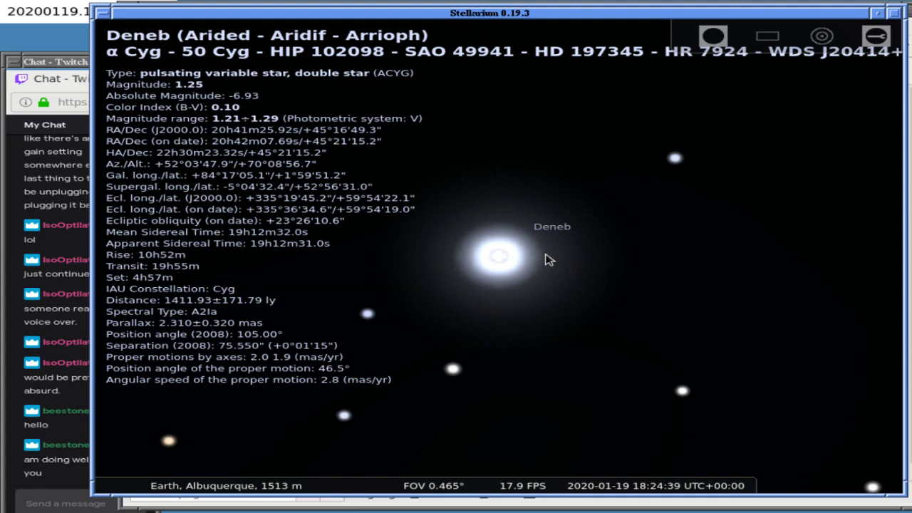
Step: Widen the sky view around Deneb to a field of view of about 7.9° and clear the star selection
scroll(546, 260, "down", 5)
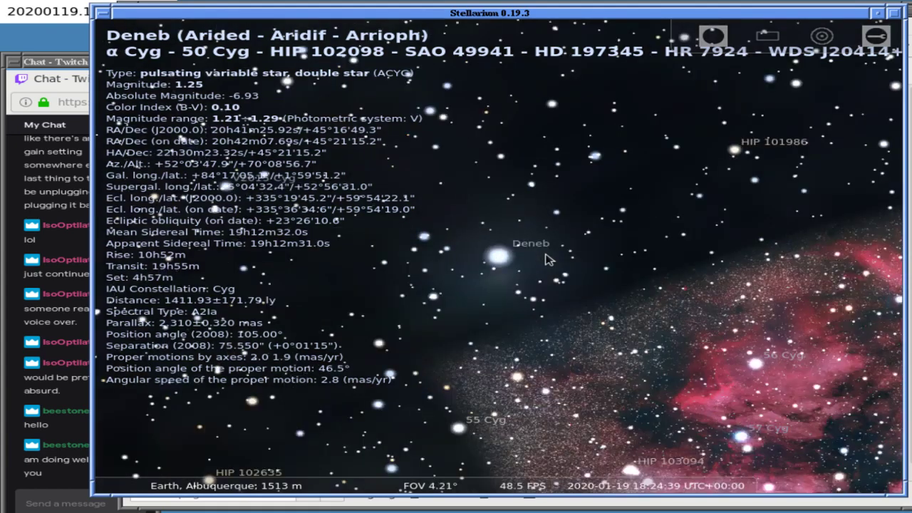
scroll(546, 260, "down", 2)
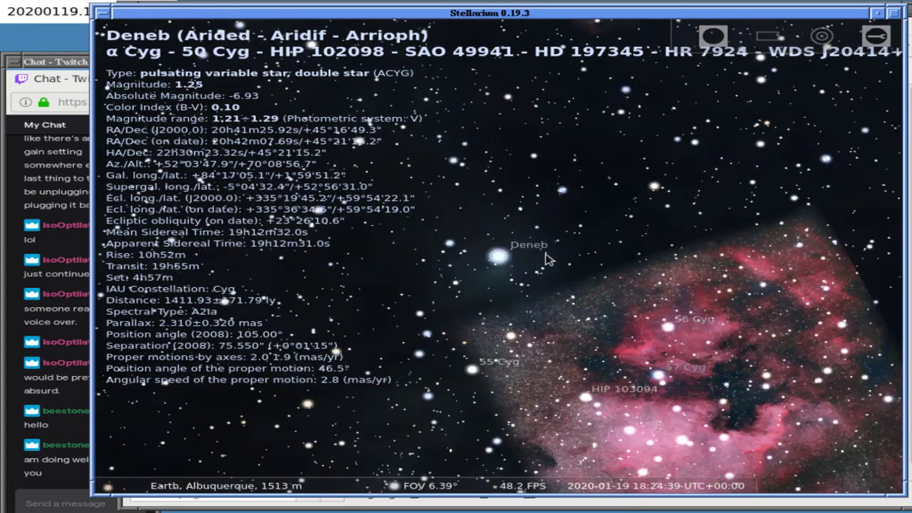
scroll(546, 260, "down", 1)
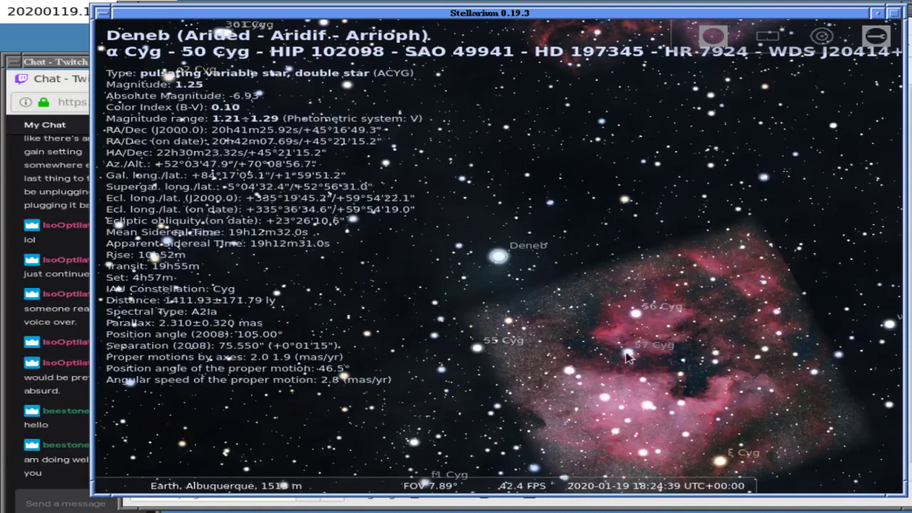
right_click(589, 316)
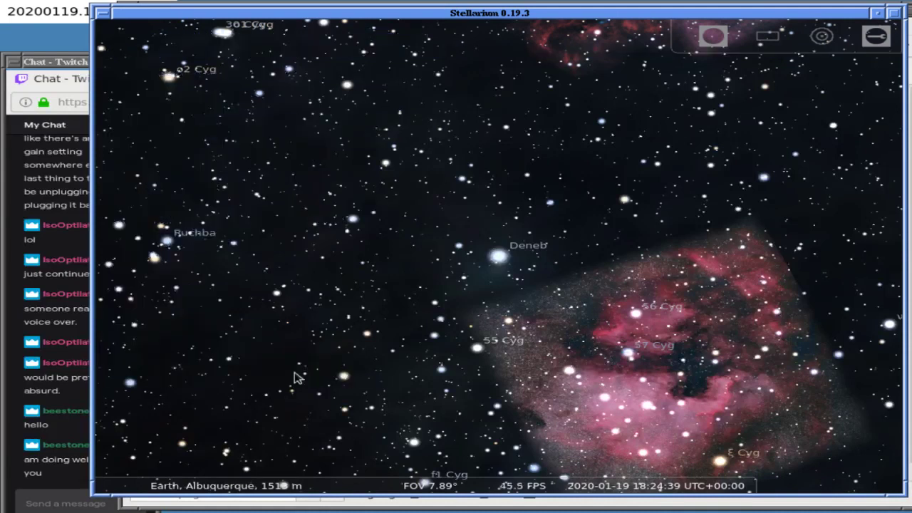
Step: Look through the configuration settings for object information, extras, time, tools, scripts and plugins, and close the configuration window
key("F2")
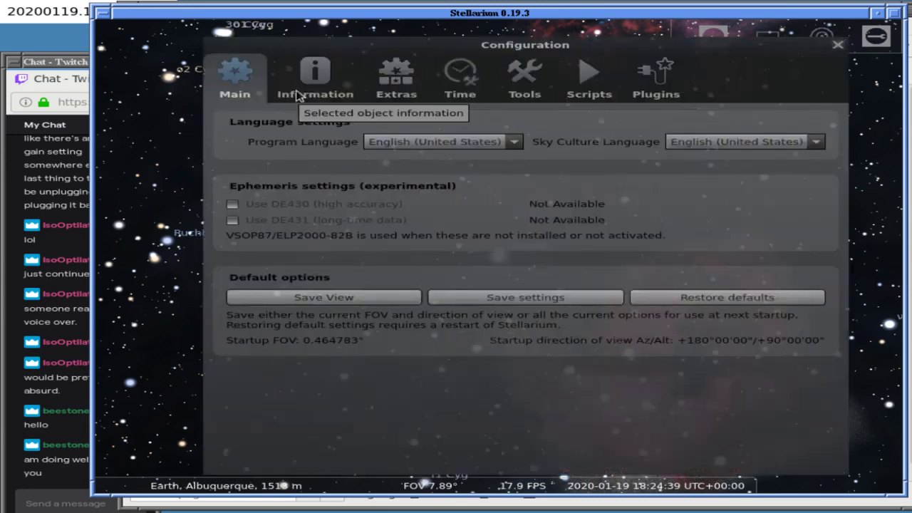
left_click(324, 87)
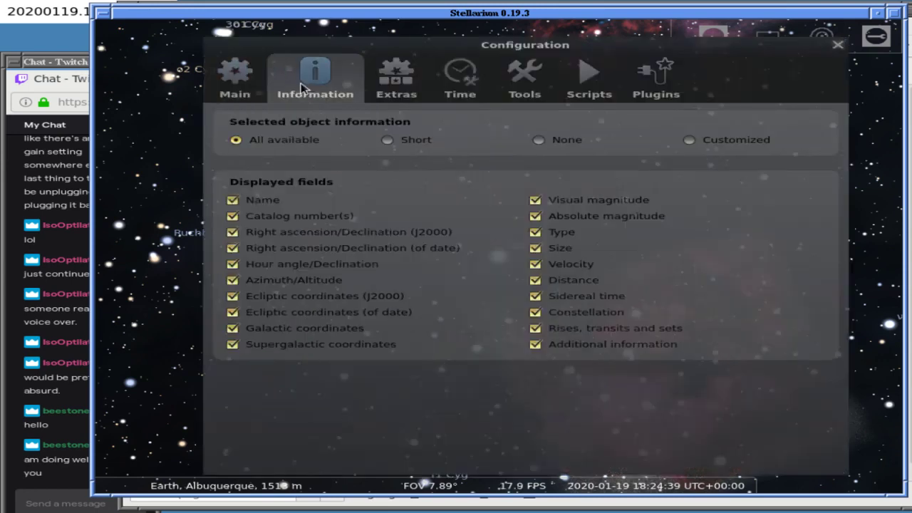
left_click(386, 78)
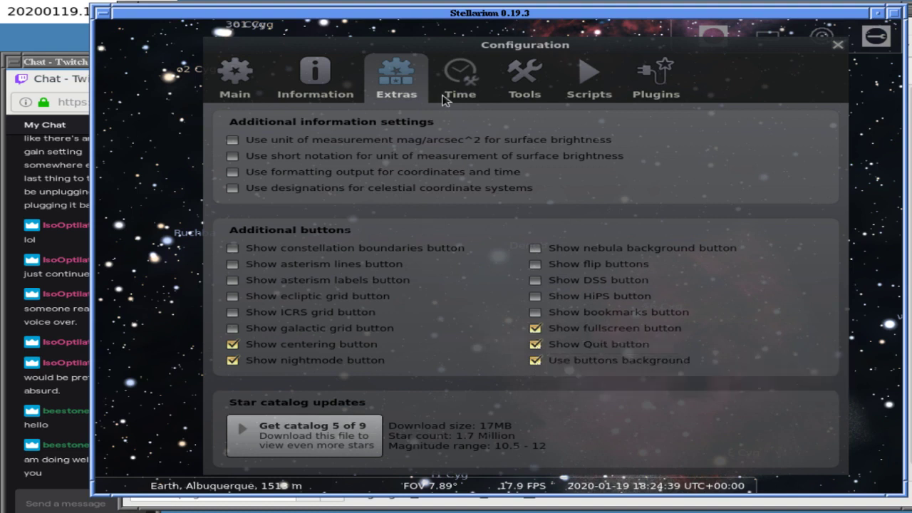
left_click(460, 80)
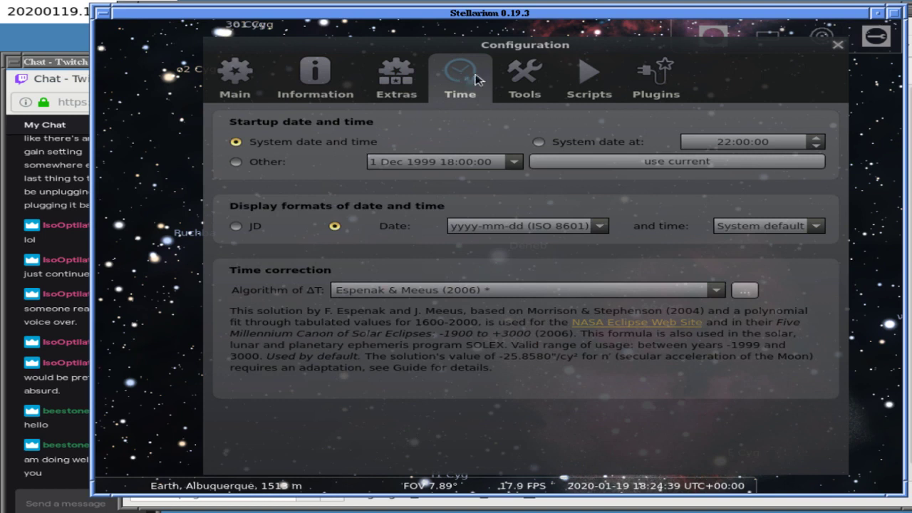
left_click(515, 77)
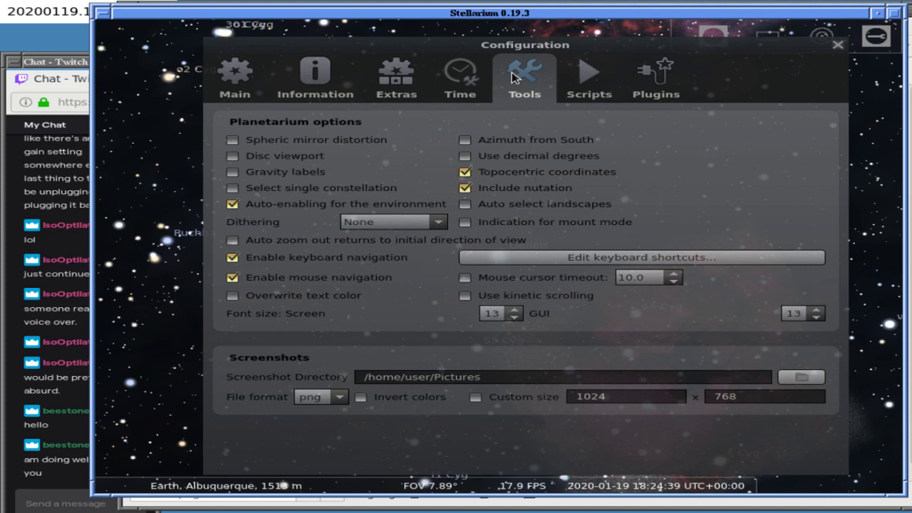
left_click(598, 82)
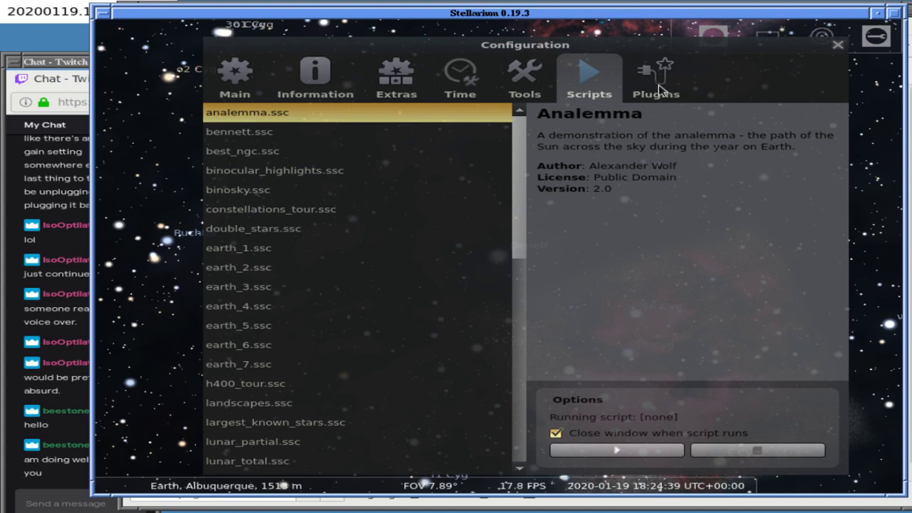
left_click(661, 89)
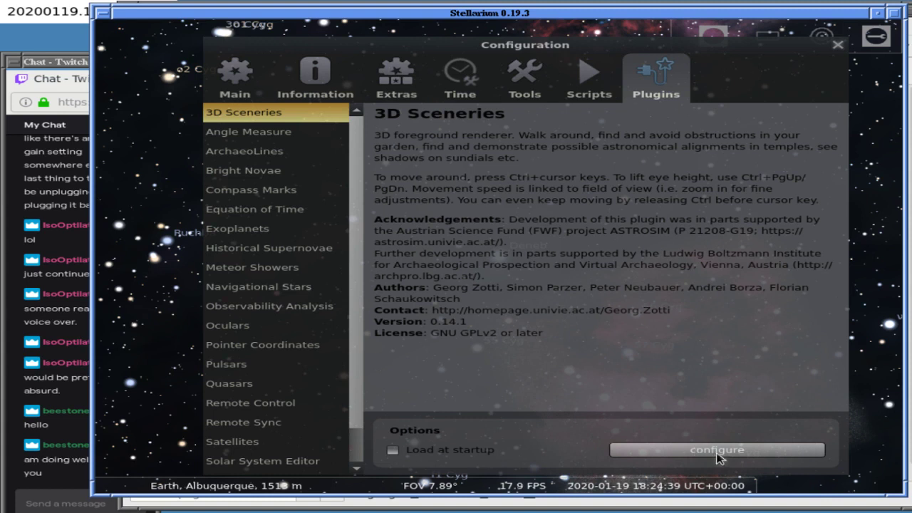
left_click_drag(462, 300, 589, 288)
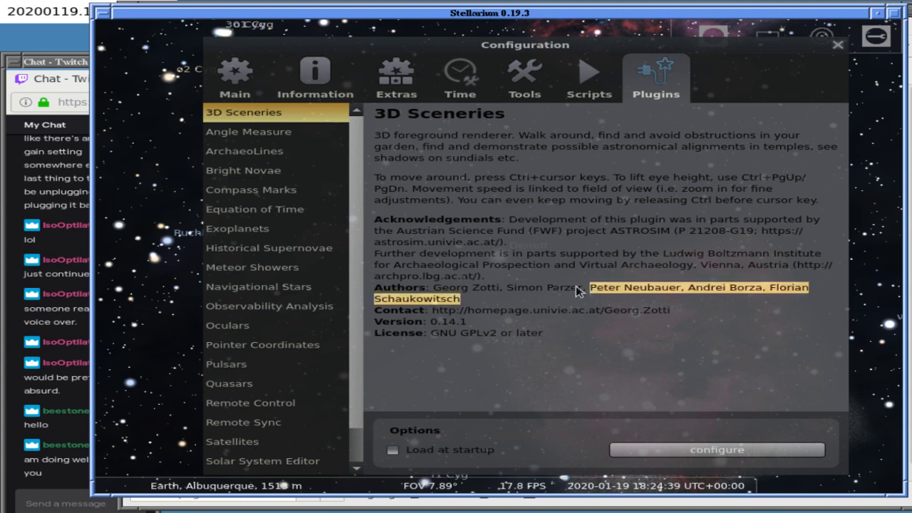
left_click(588, 289)
mouse_move(599, 497)
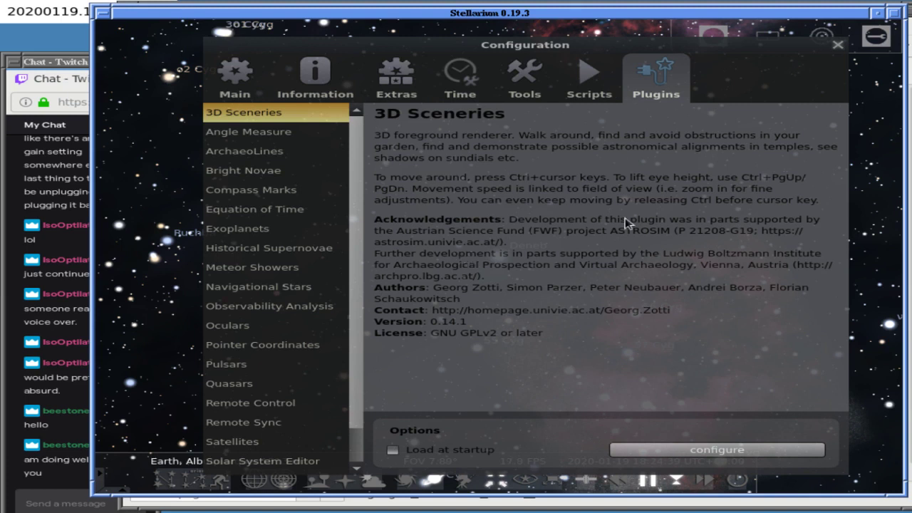
left_click(838, 47)
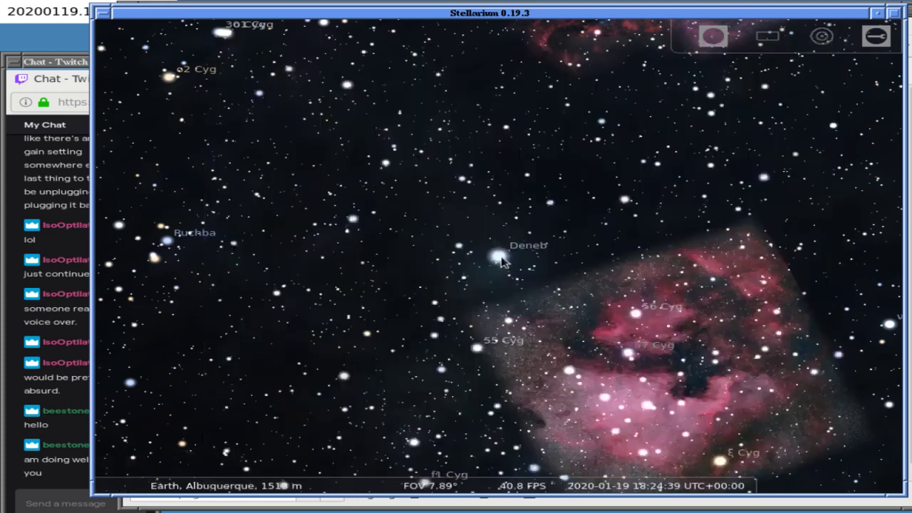
Step: Select Deneb in the sky view and turn on the ground and the atmosphere
left_click(499, 259)
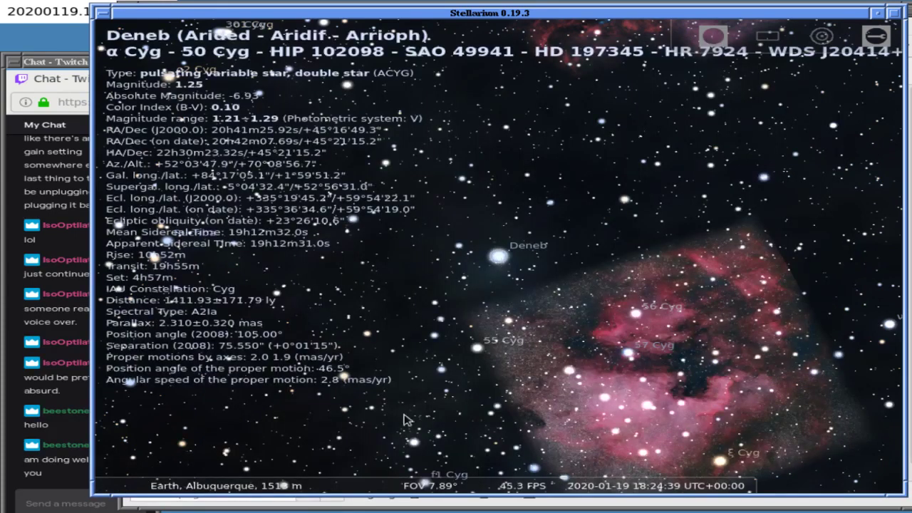
mouse_move(367, 483)
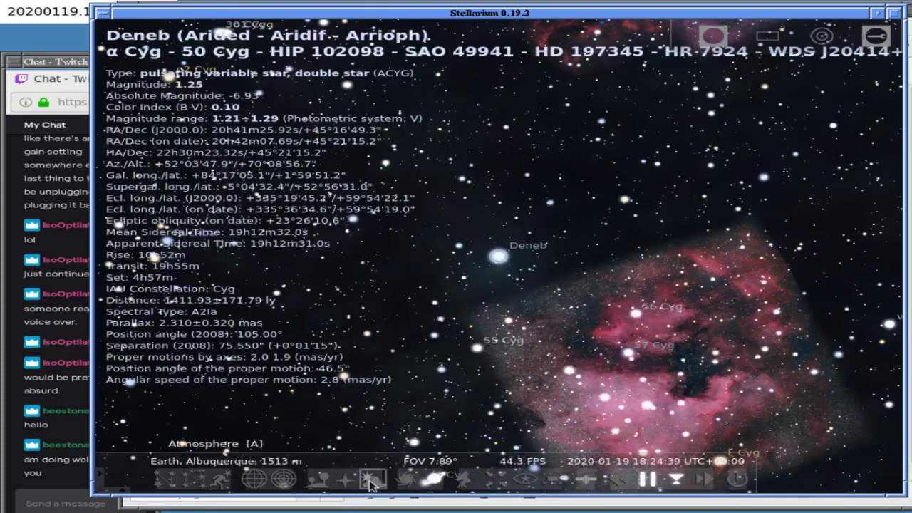
left_click(317, 483)
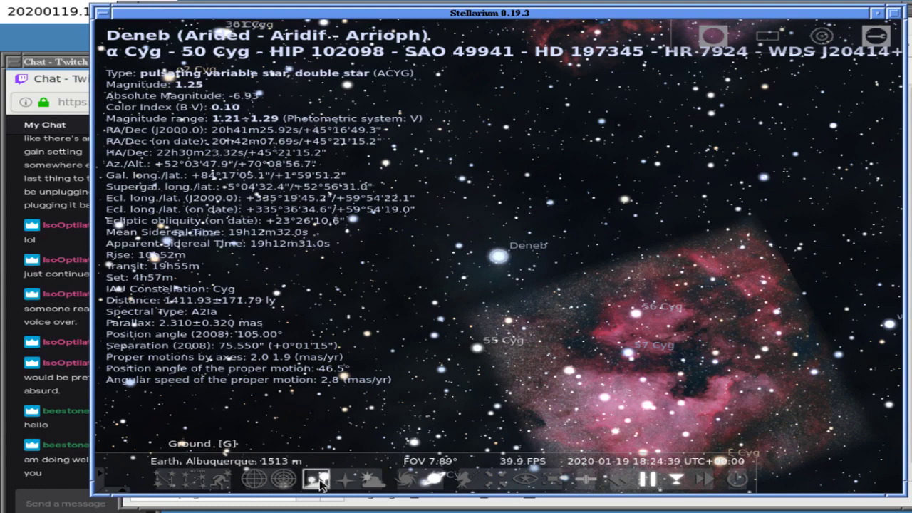
left_click(367, 483)
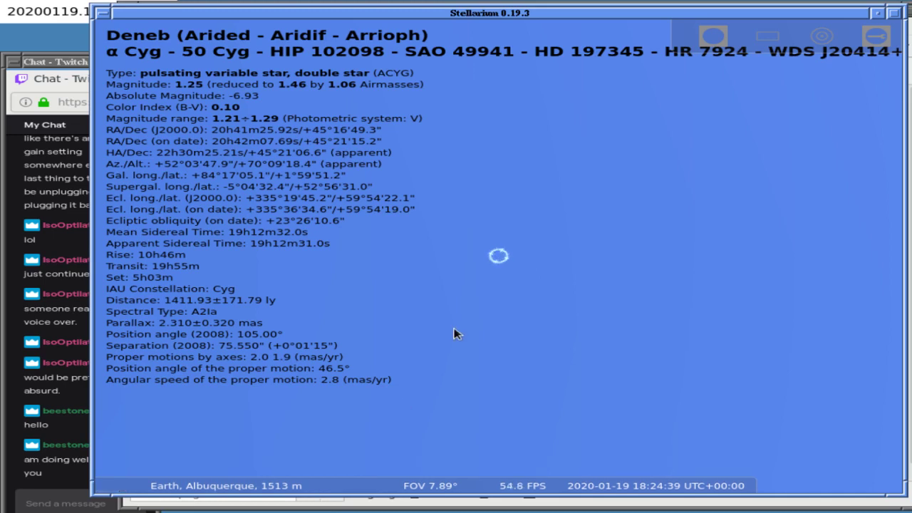
Step: Shift the Stellarium window to the right of the chat window and bring the xterm window to the front
middle_click(374, 12)
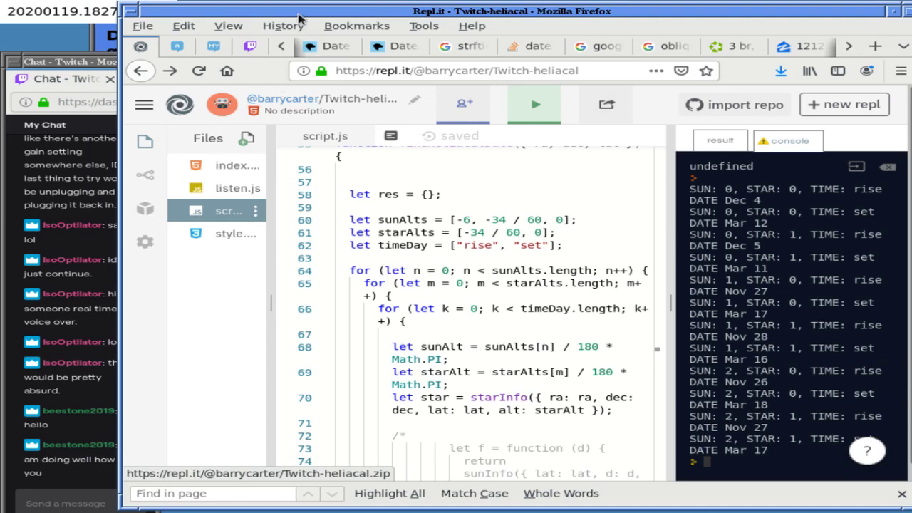
middle_click(300, 13)
left_click_drag(241, 15, 301, 14)
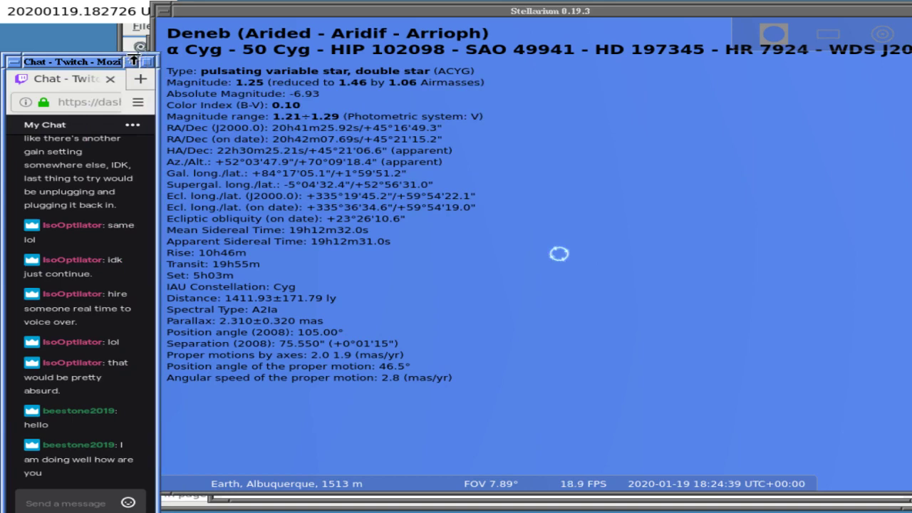
middle_click(301, 12)
middle_click(192, 12)
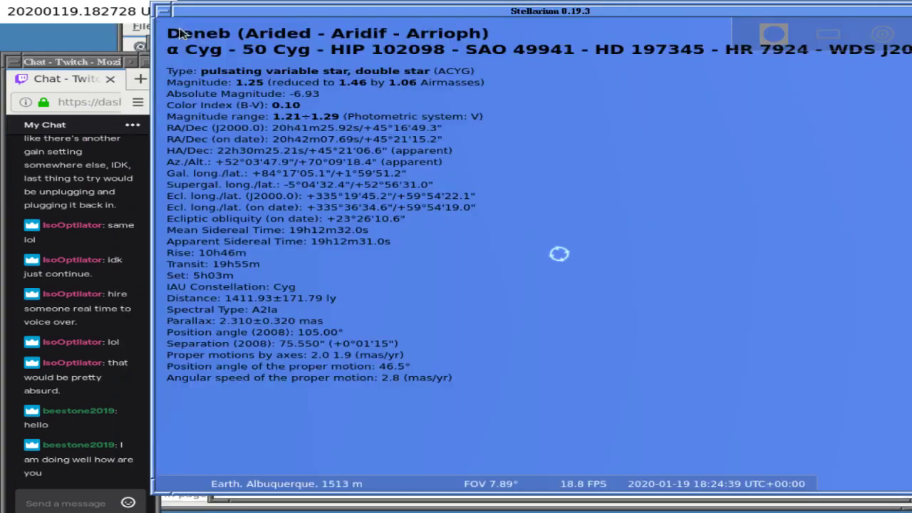
left_click(151, 44)
left_click_drag(151, 44, 196, 51)
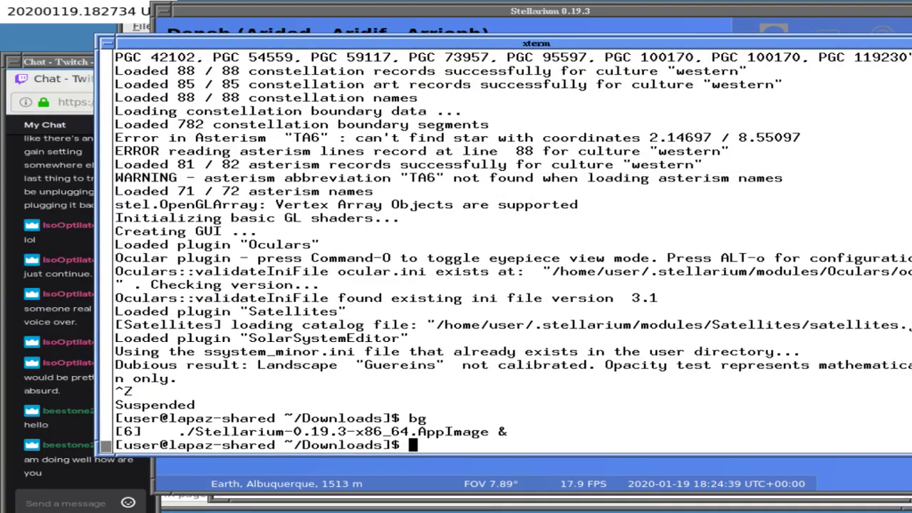
Step: Switch to Firefox to check the rise and set dates in the Repl.it console, and return to Stellarium
left_click(279, 12)
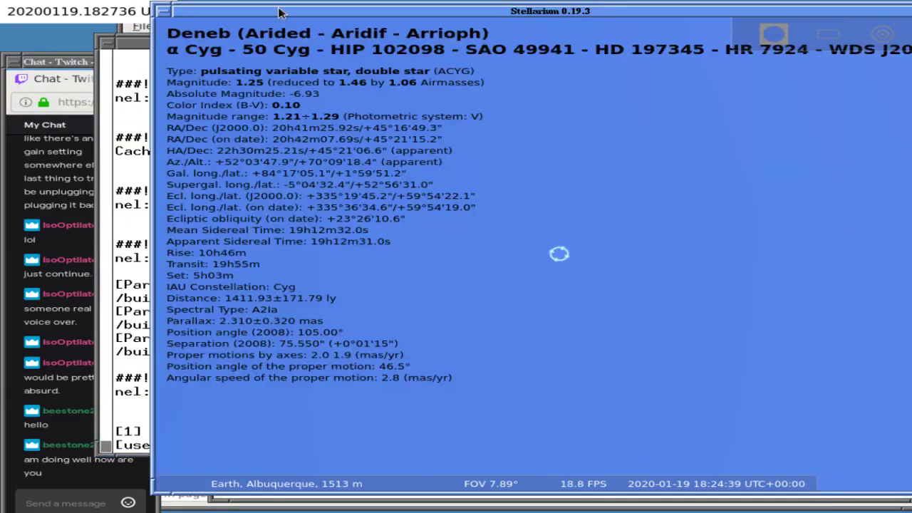
left_click(280, 13)
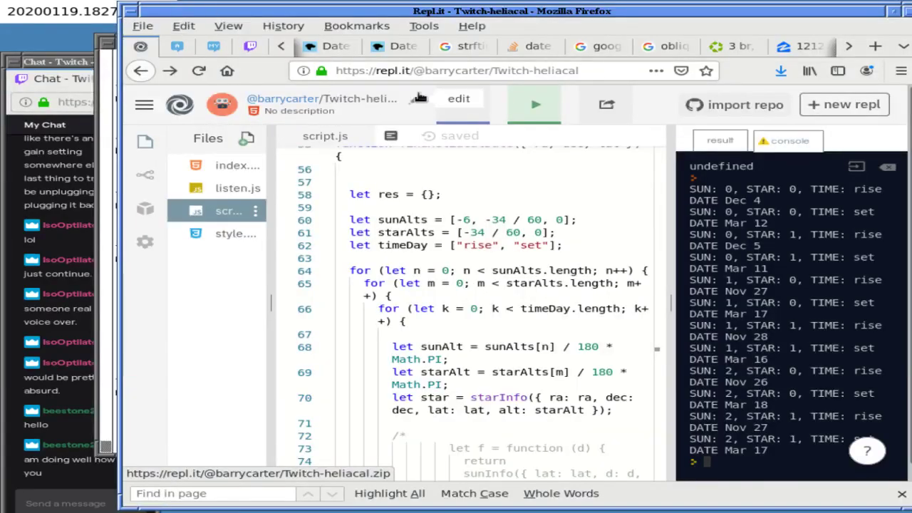
left_click(426, 14)
left_click(421, 27)
left_click(419, 12)
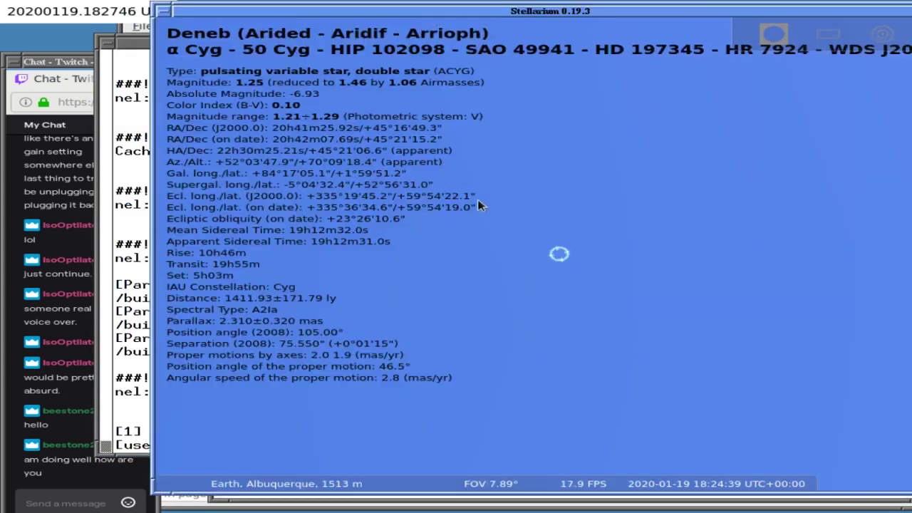
Step: Set the simulated date to 4 December 2019
key("F6")
key("F6")
key("F5")
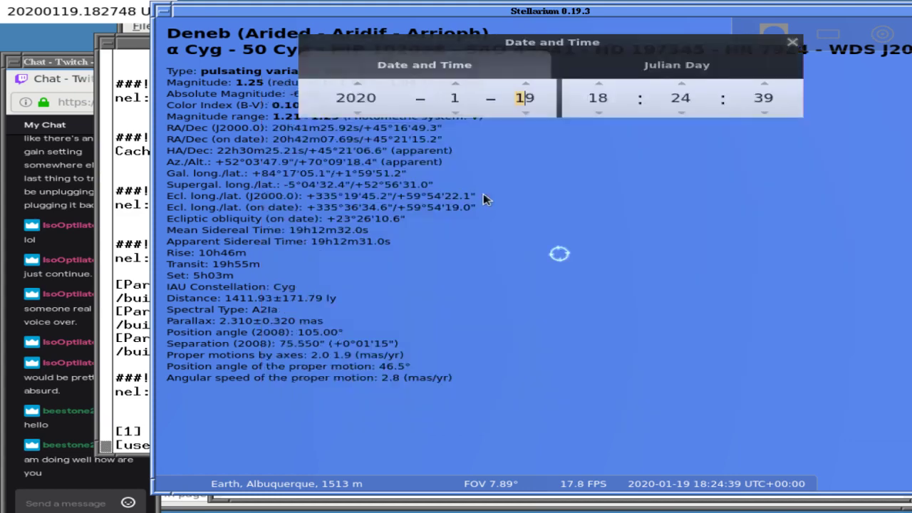
left_click(456, 114)
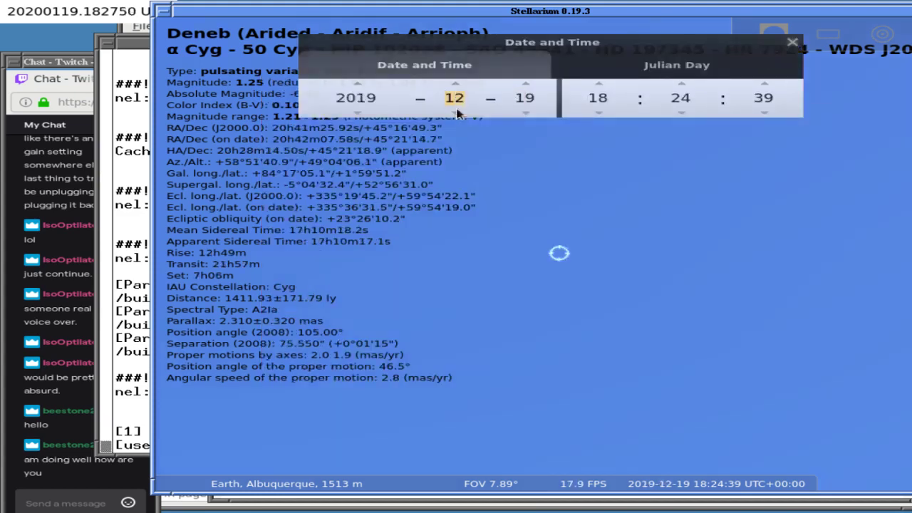
double_click(524, 97)
type("4")
Step: Set the hour of the simulated time to 12 and close the date and time settings
double_click(599, 97)
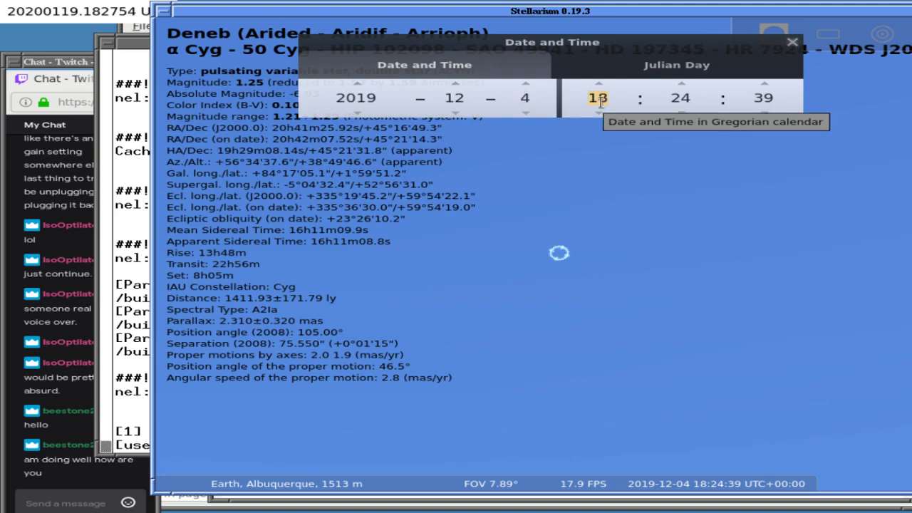
type("0")
type("1")
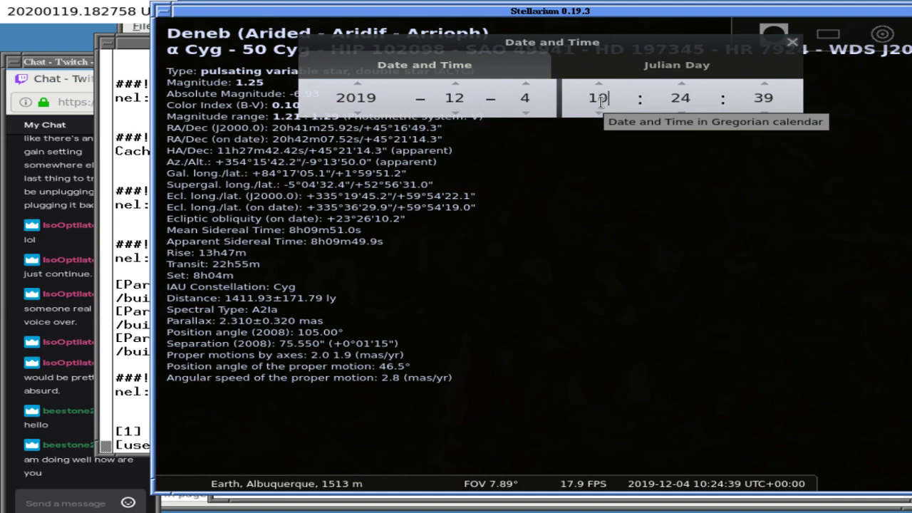
key("BackSpace")
type("2")
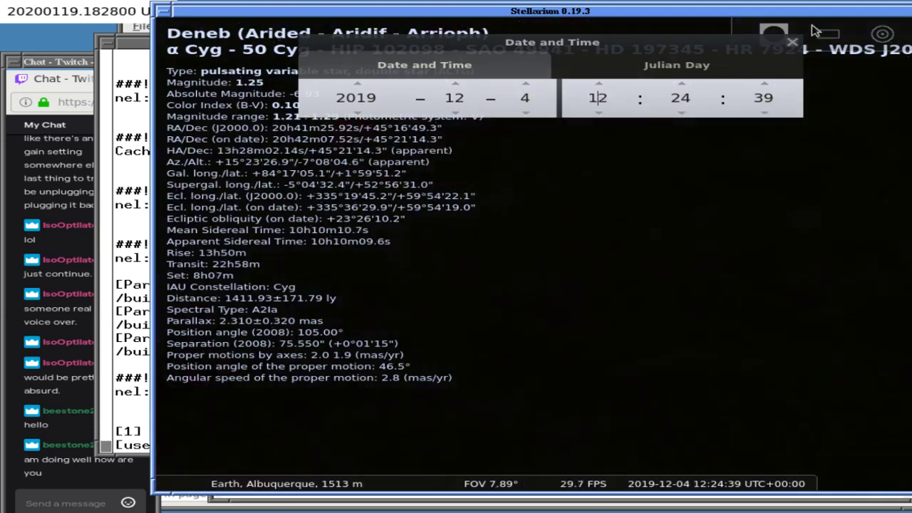
left_click(793, 42)
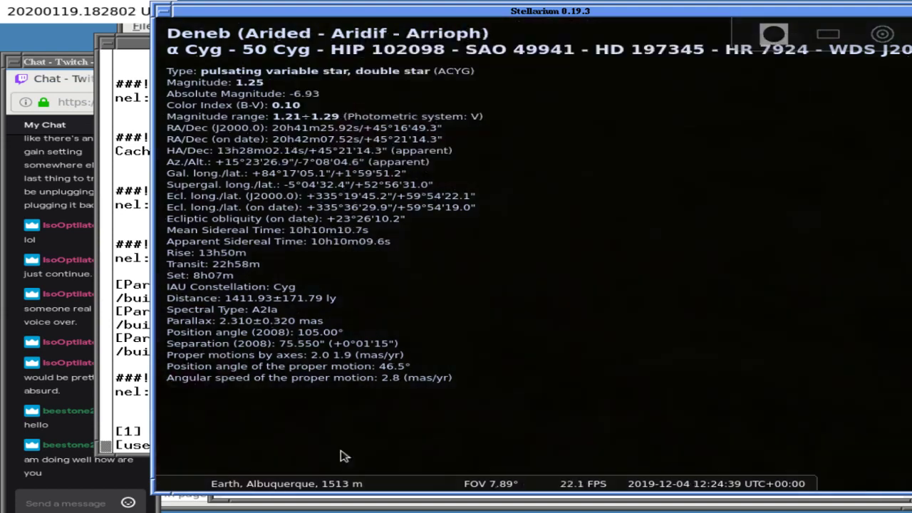
Step: Hide the ground, run the simulated time fast forward to about 13:36 UTC, and return to the normal time rate
mouse_move(342, 470)
left_click(376, 476)
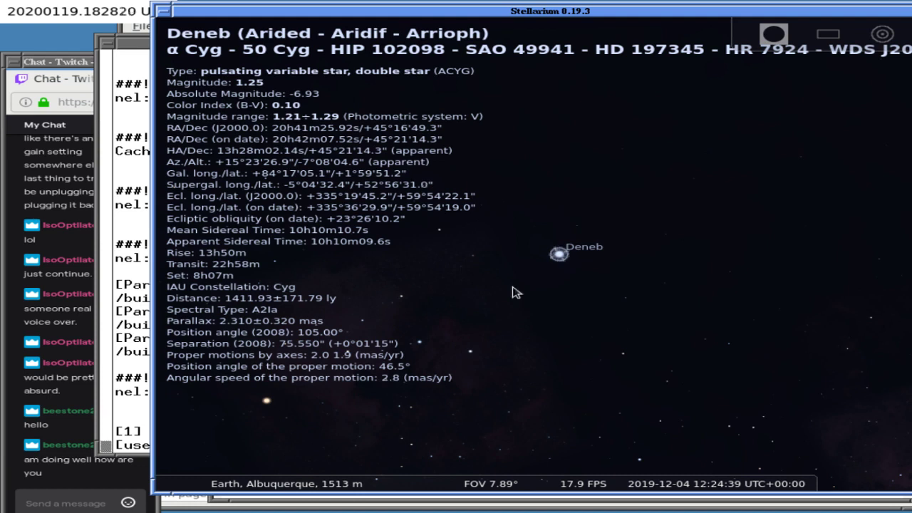
mouse_move(647, 479)
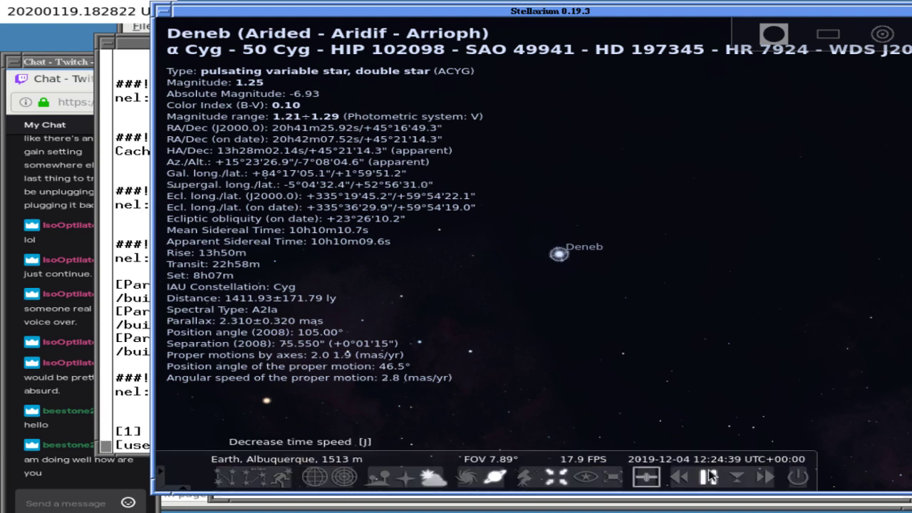
left_click(763, 478)
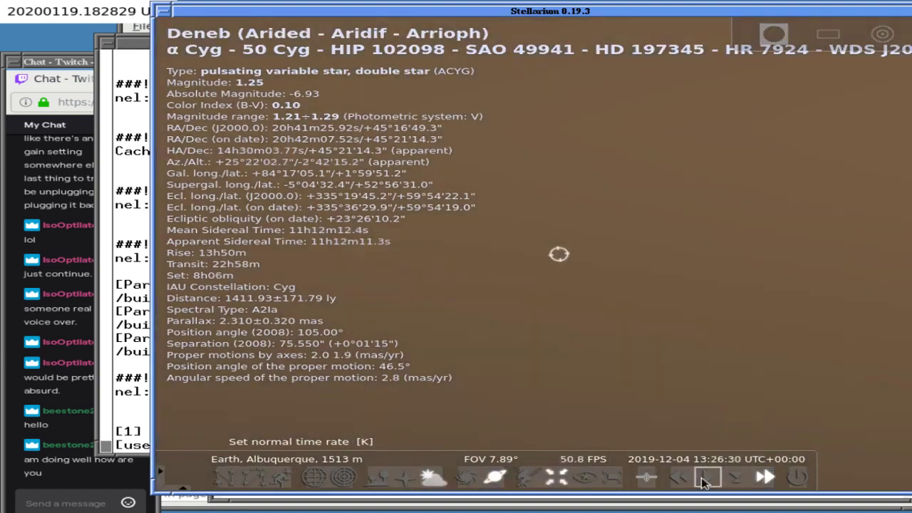
left_click(706, 479)
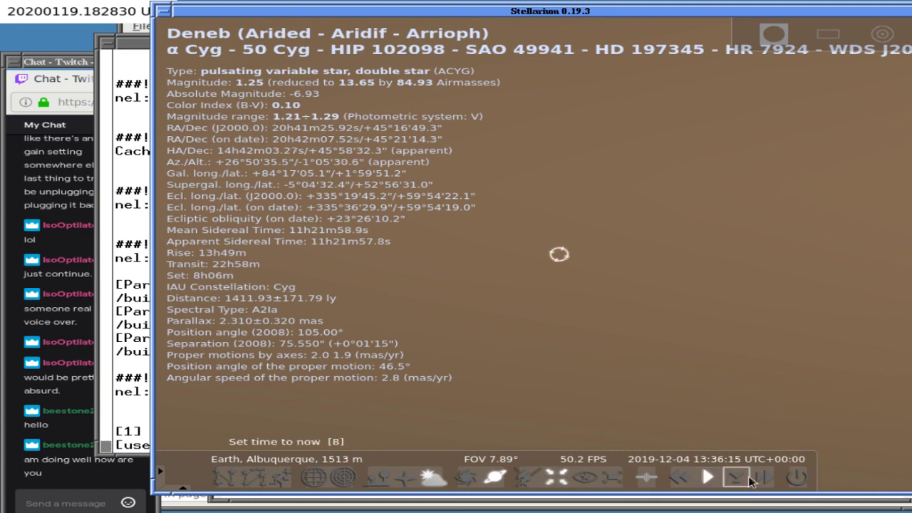
Step: Advance the simulated time in short fast-forward bursts to about 13:48 UTC and stop the clock there
left_click(763, 479)
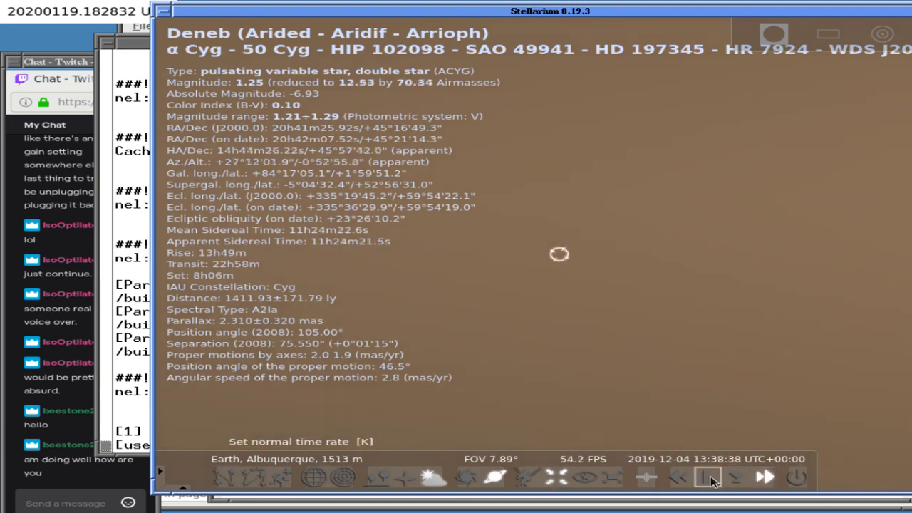
left_click(711, 481)
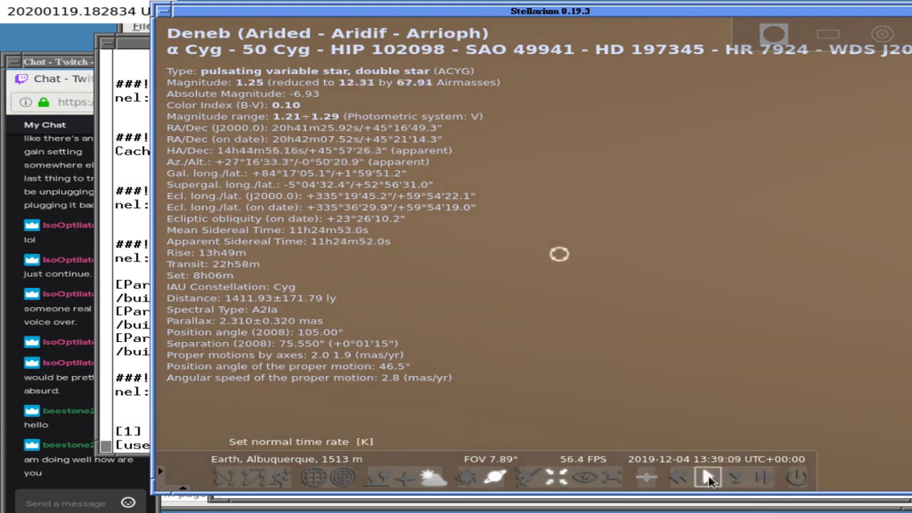
left_click(763, 478)
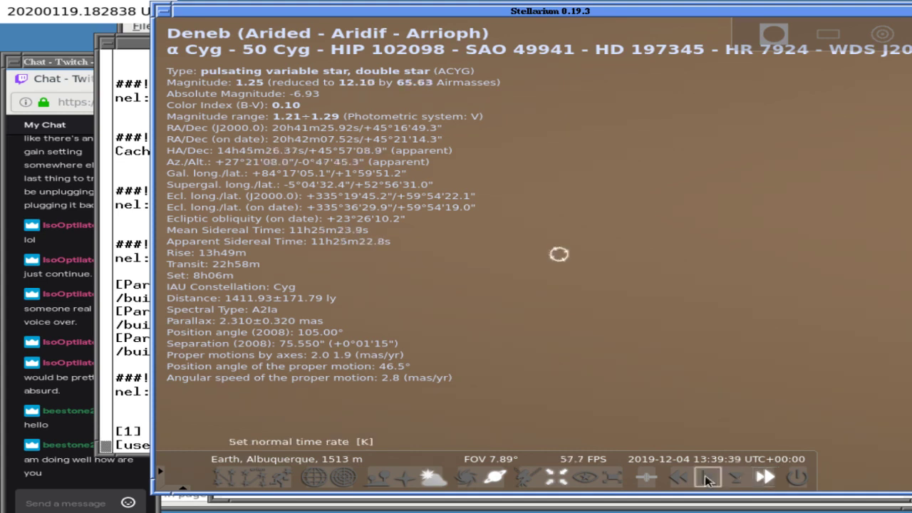
left_click(760, 481)
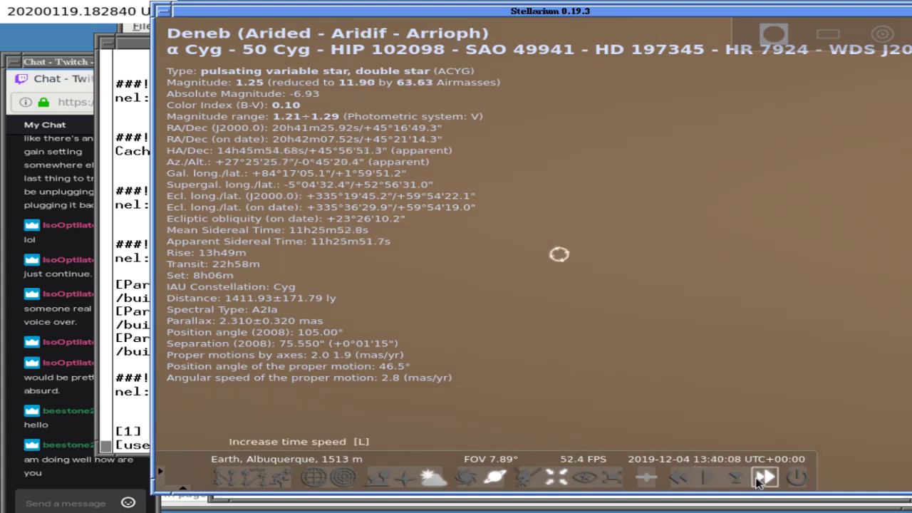
left_click(708, 479)
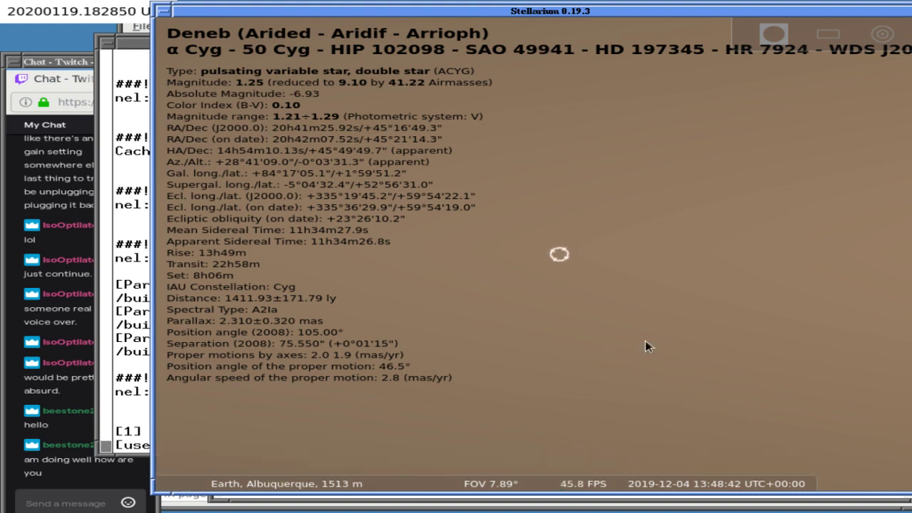
Step: Find the Sun and read its altitude at the moment of Deneb's rise
key("F3")
type("su")
key("Return")
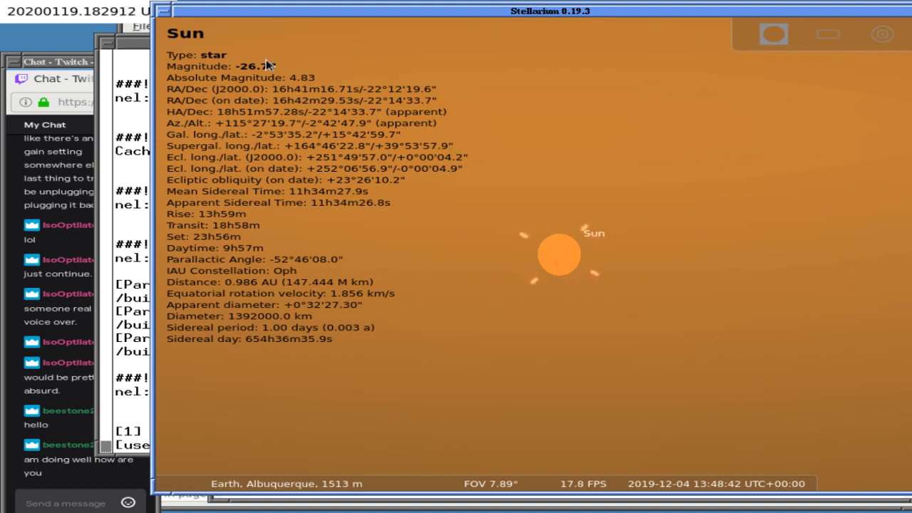
Step: Switch to Firefox to check the set date in the Repl.it console, and return to Stellarium
left_click(129, 178)
key("alt+Tab")
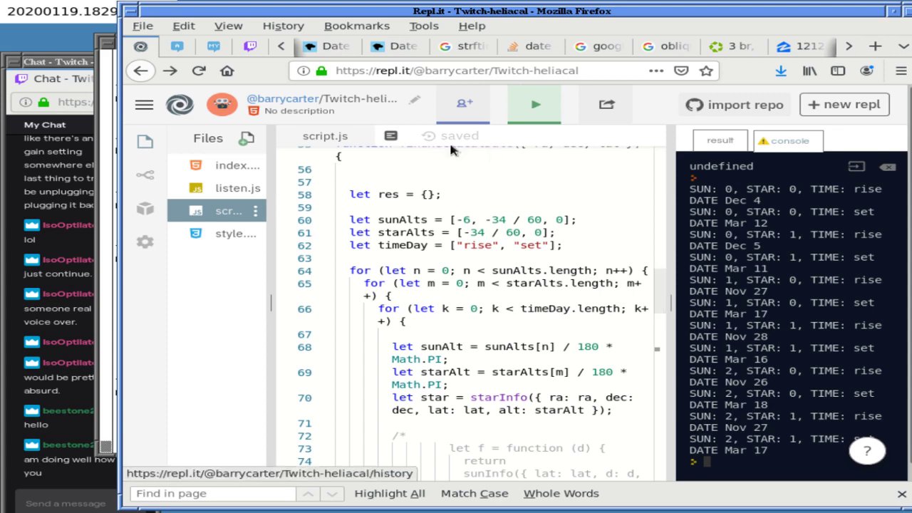
key("alt+Tab")
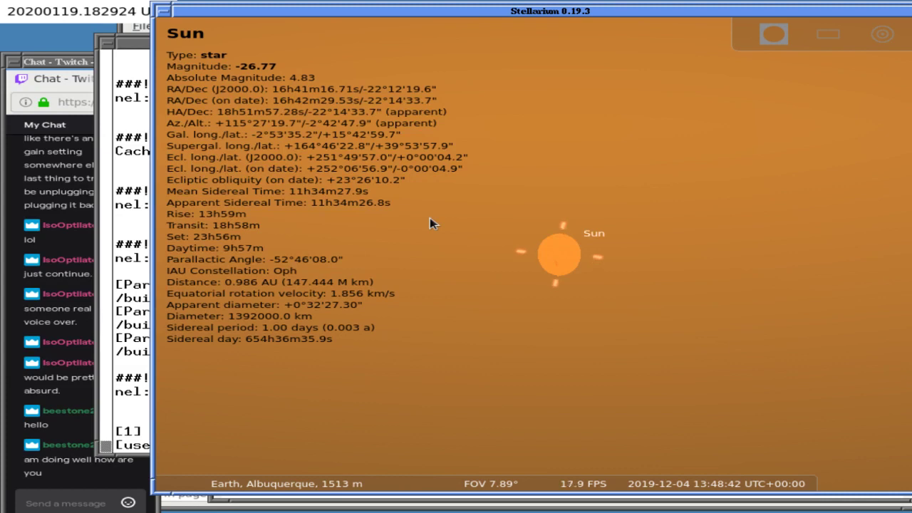
Step: Set the simulated date to 12 March 2020 and close the date and time settings
key("F5")
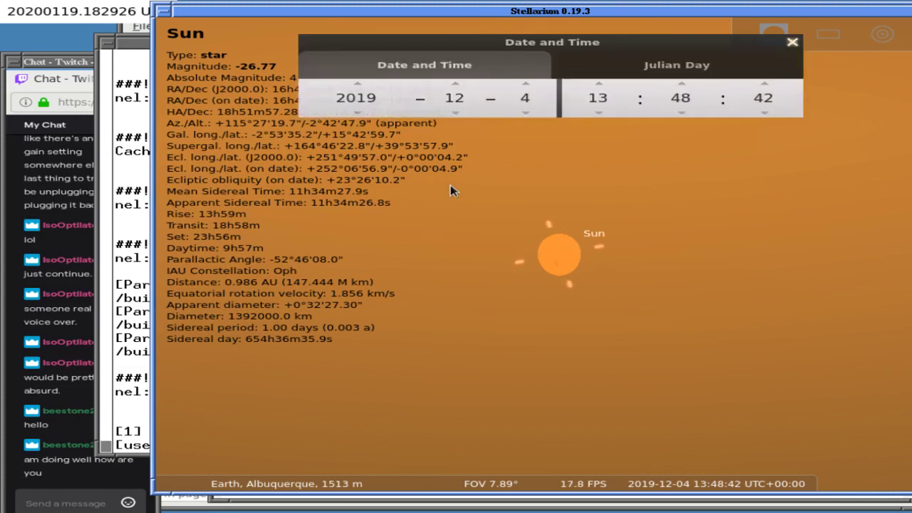
scroll(459, 89, "up", 3)
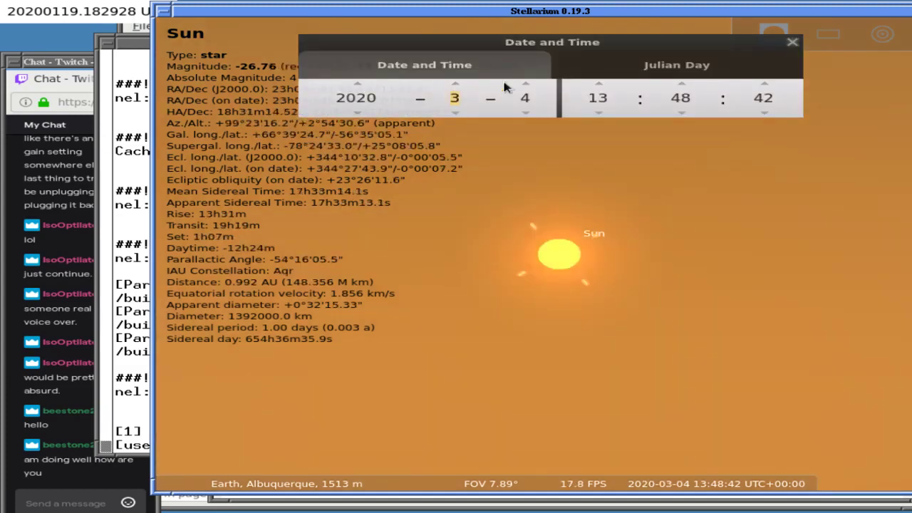
scroll(523, 87, "up", 3)
scroll(524, 88, "up", 5)
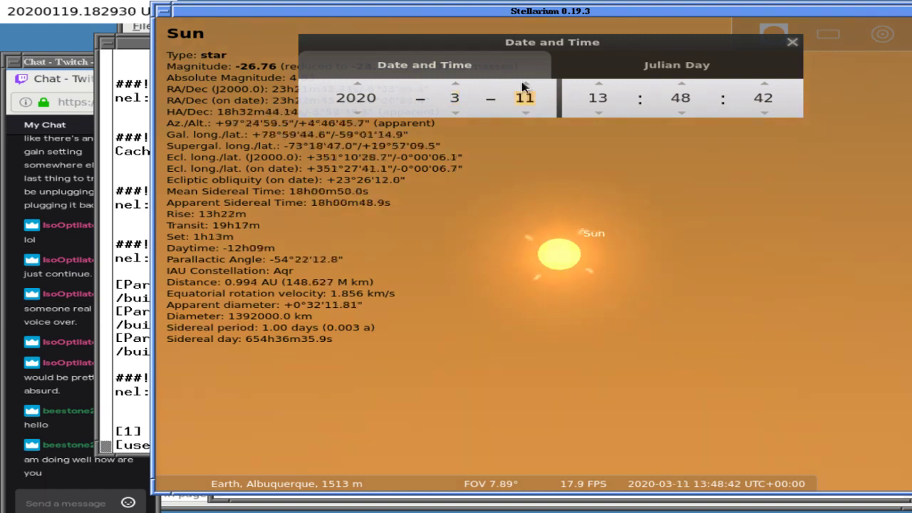
left_click(792, 42)
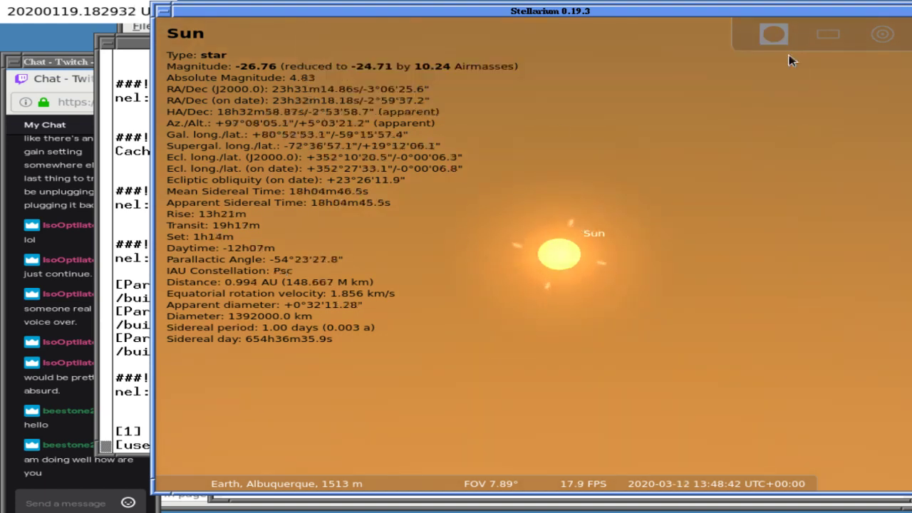
Step: Find Deneb and the Sun in turn to compare their set times
key("ctrl+f")
type("deneb")
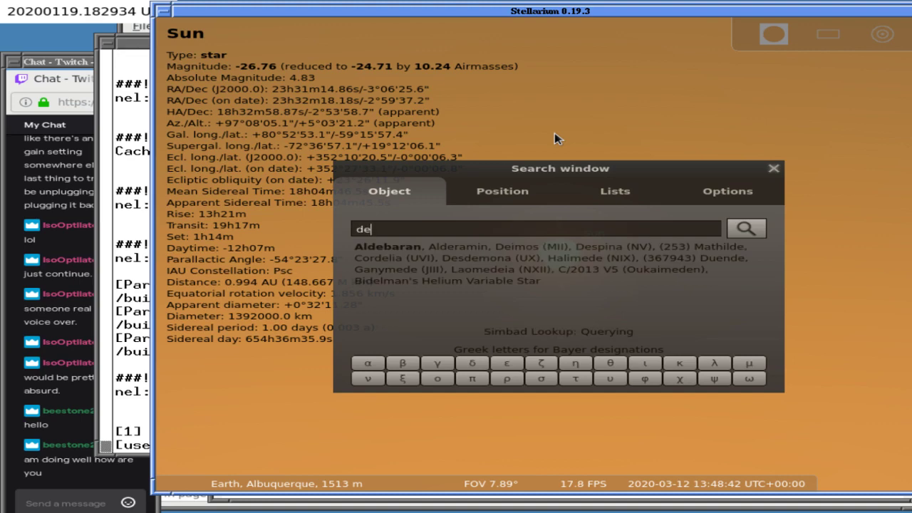
key("Return")
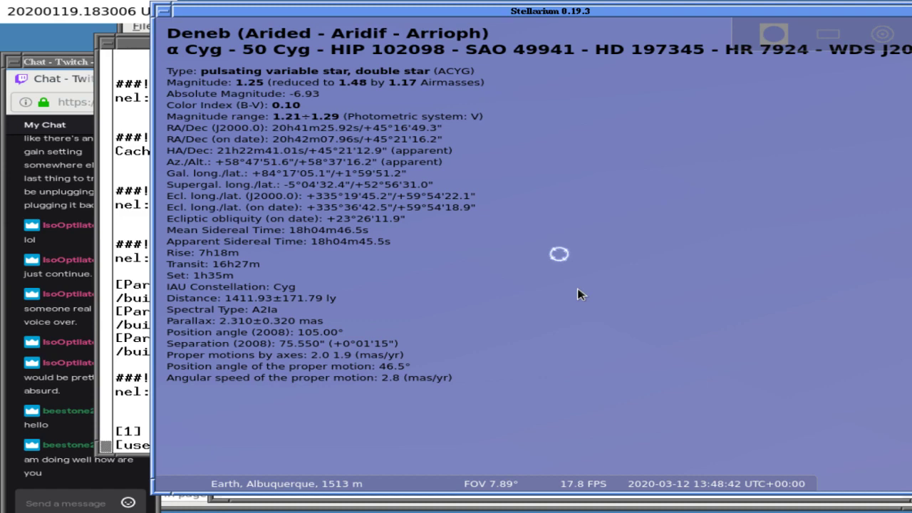
key("F3")
type("sun")
key("Return")
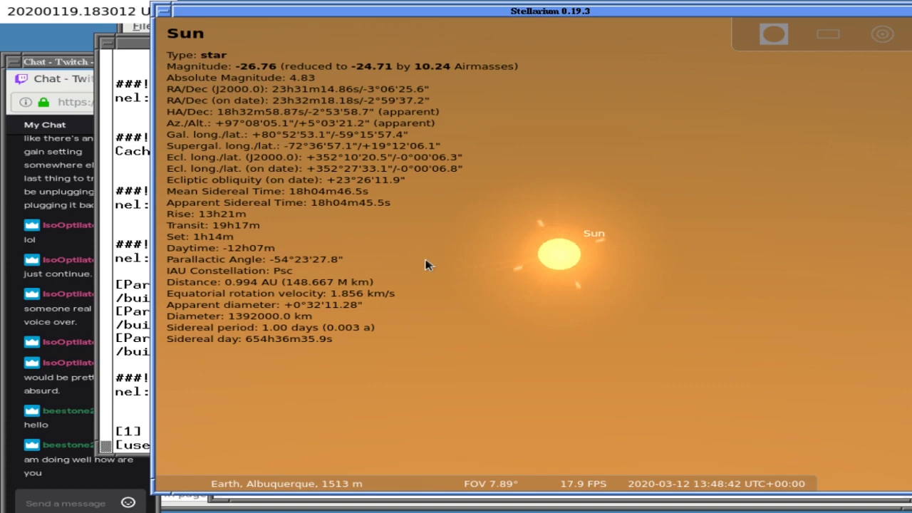
Step: Find Deneb again and centre the view on it
key("F3")
type("dee")
key("BackSpace")
type("neb")
key("Return")
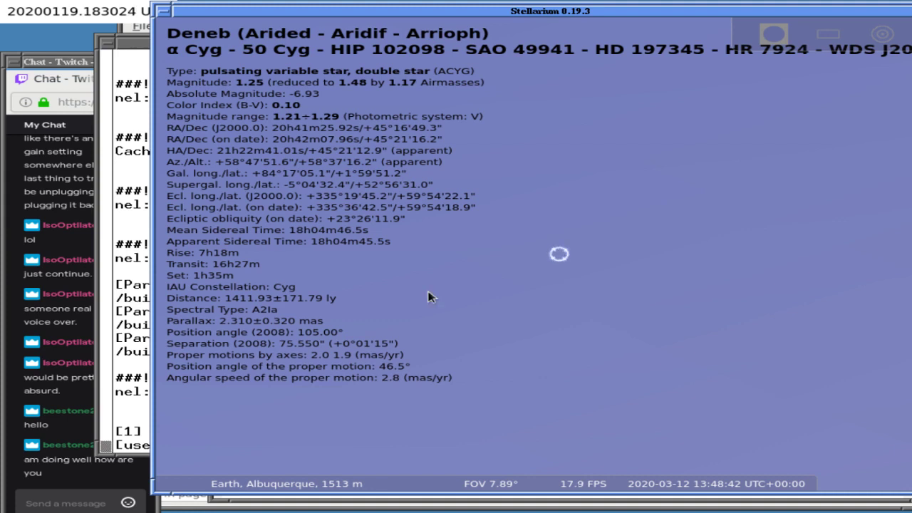
Step: Run the simulated time fast forward to about 01:31 UTC on 13 March 2020 and stop the clock
mouse_move(660, 476)
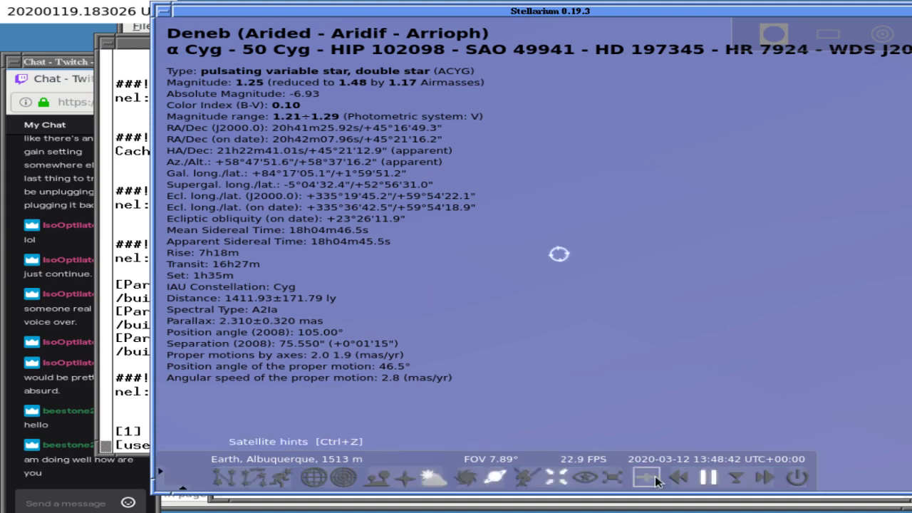
left_click(760, 480)
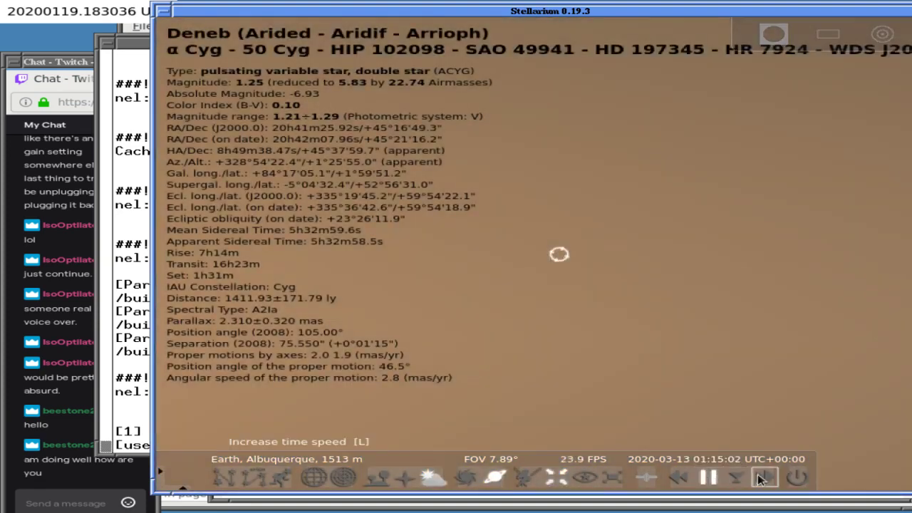
left_click(762, 479)
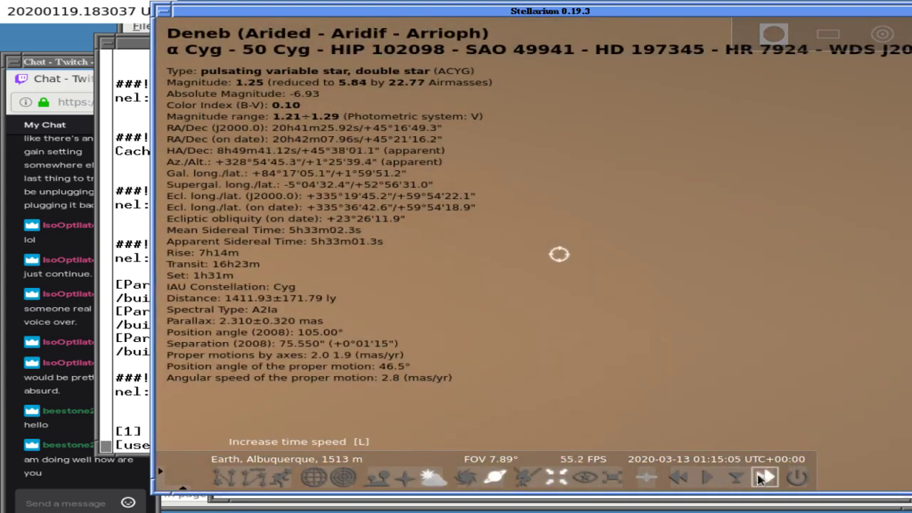
left_click(706, 480)
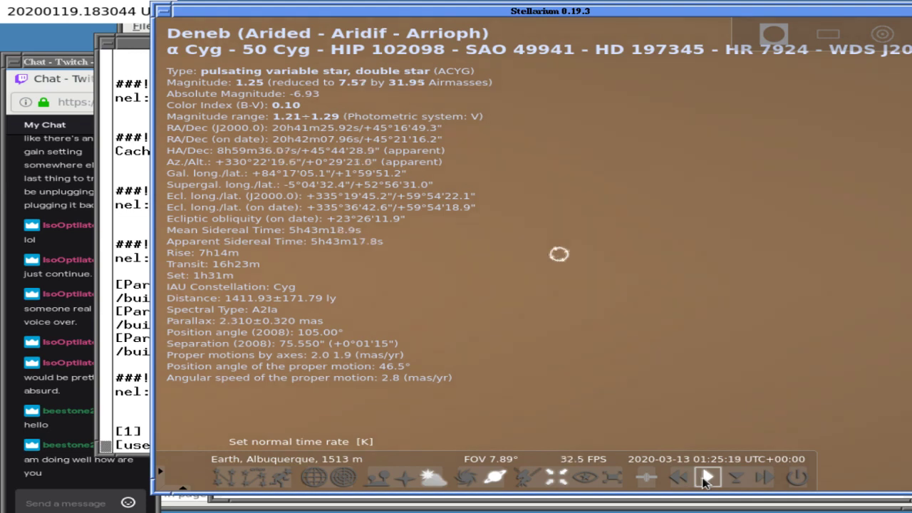
left_click(763, 478)
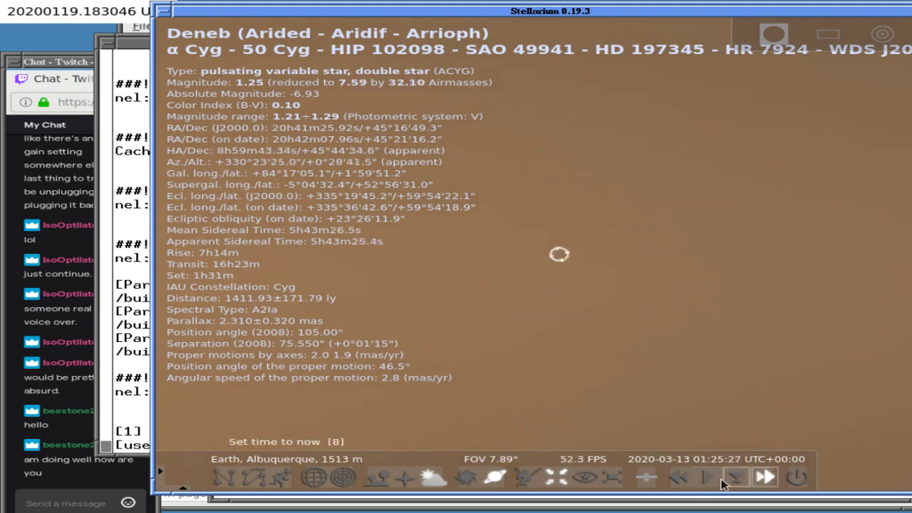
left_click(765, 478)
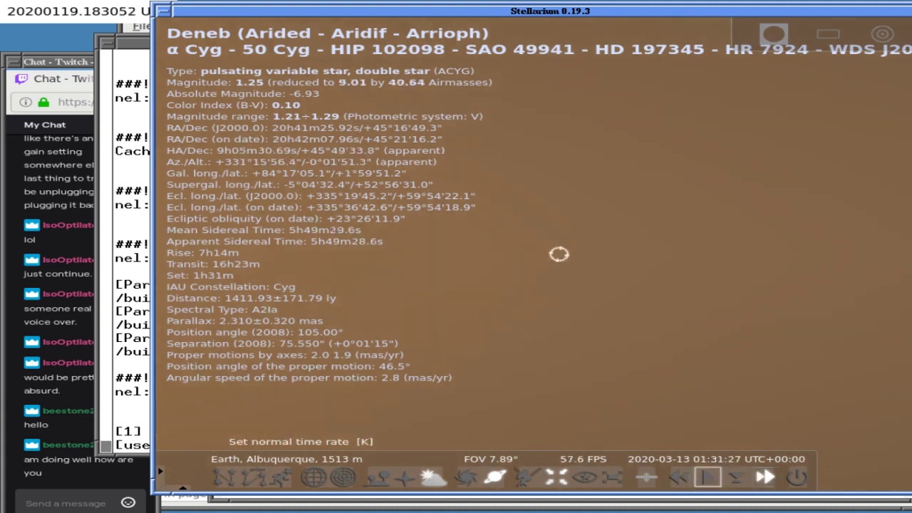
left_click(708, 478)
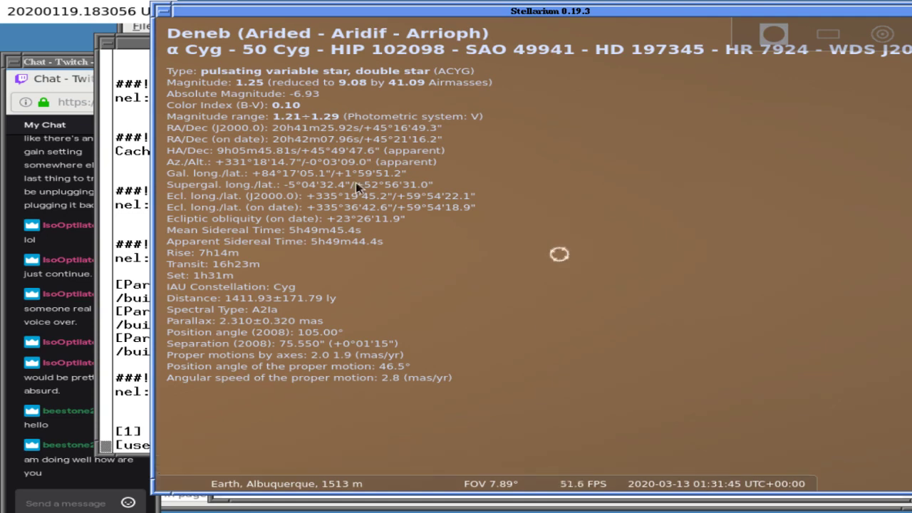
Step: Switch to Firefox and examine the November rise date for the SUN: 1, STAR: 0 case in the Repl.it console
left_click(147, 121)
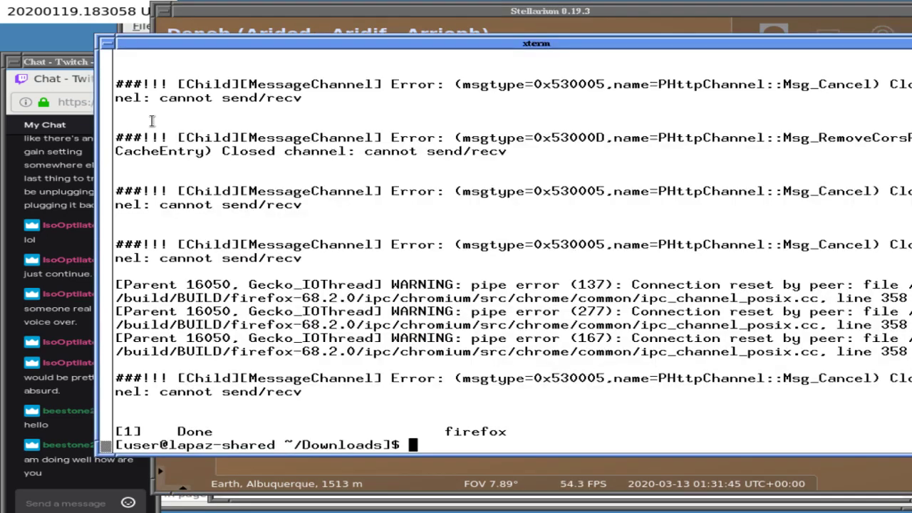
left_click(146, 28)
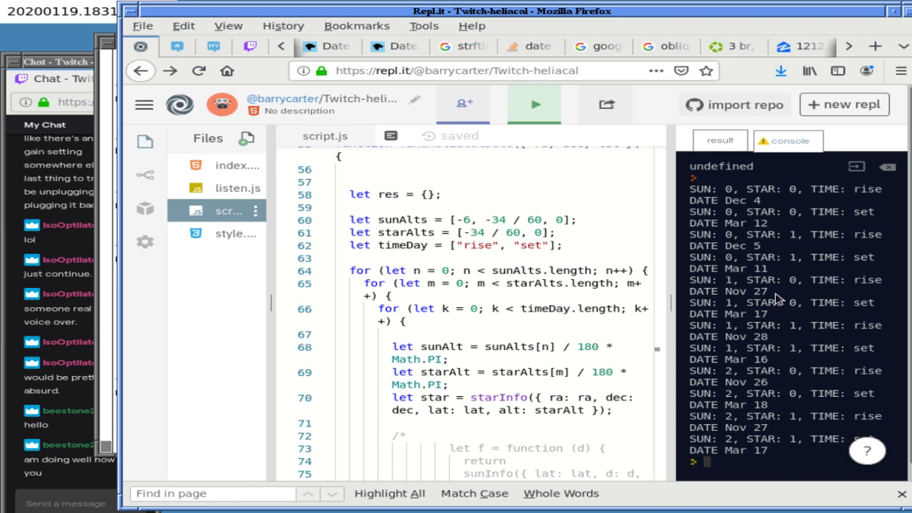
double_click(733, 291)
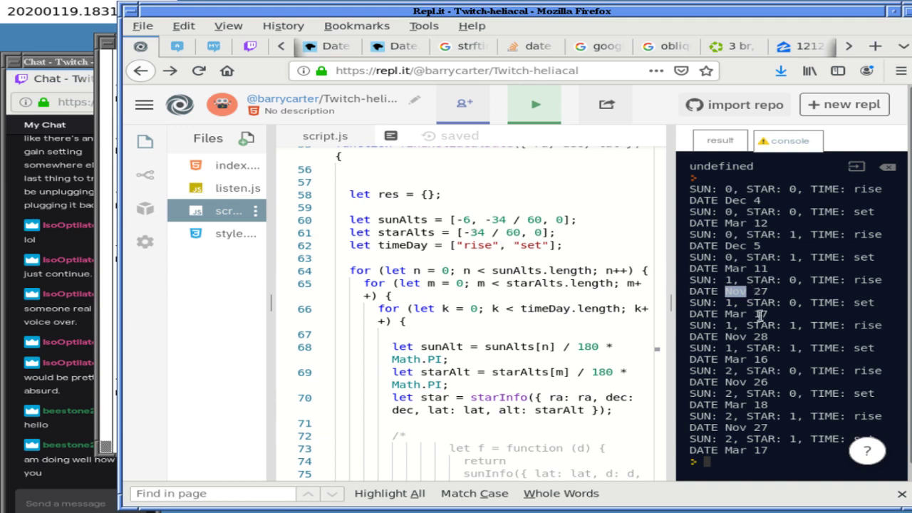
Step: Check the Twitch chat for new messages and return to the Repl.it window
left_click(93, 406)
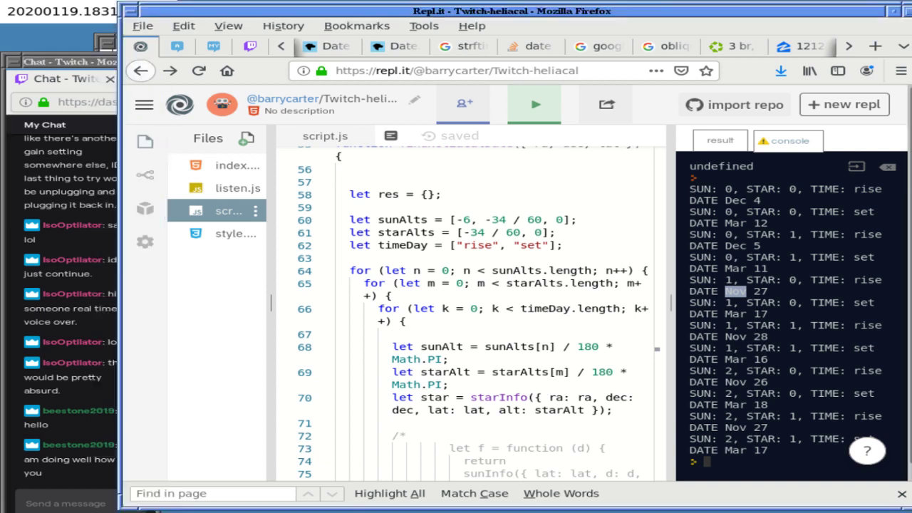
scroll(144, 402, "up", 1)
scroll(144, 407, "down", 1)
left_click(178, 420)
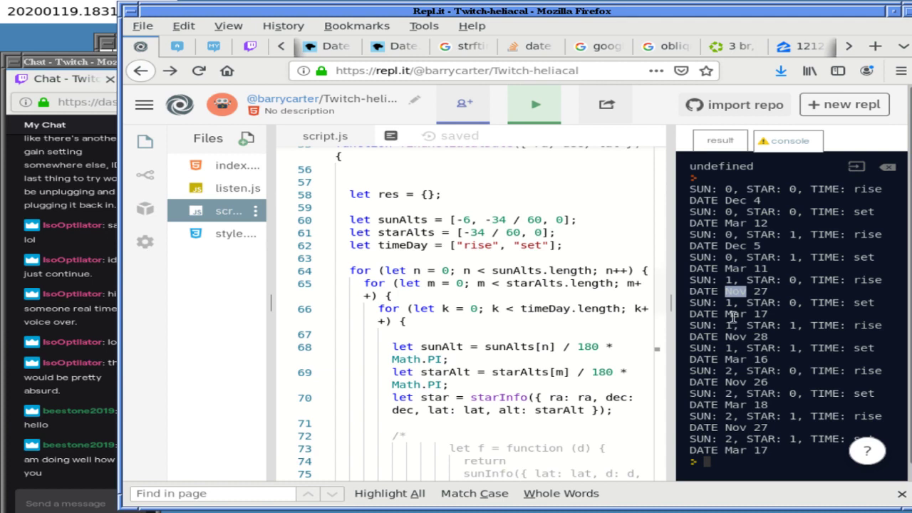